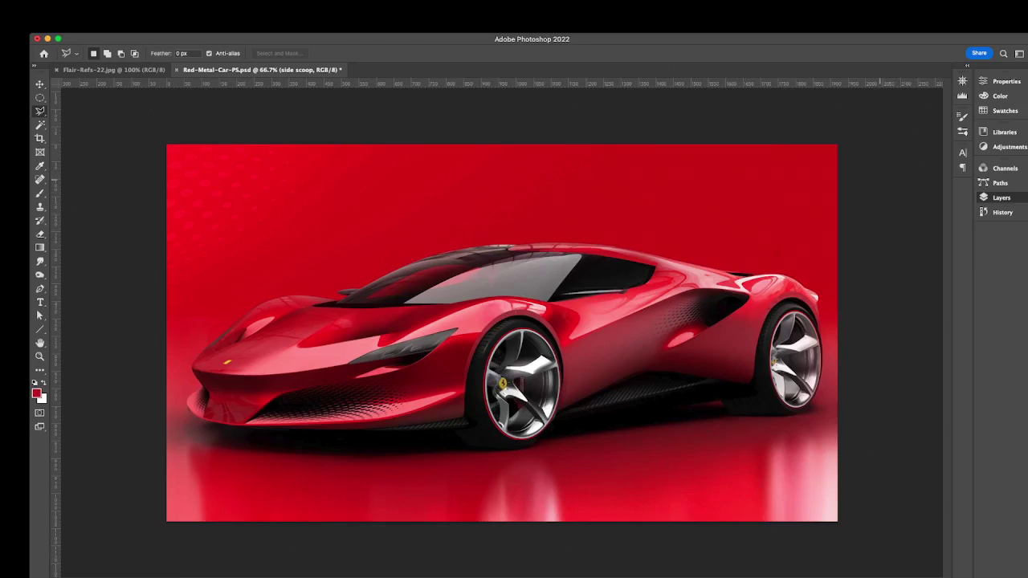
Create a new layer and preview the rear fender's base colour and shading against the finished artwork.
{"action": "key", "text": "super+shift+alt+n"}
{"action": "key", "text": "super+comma"}
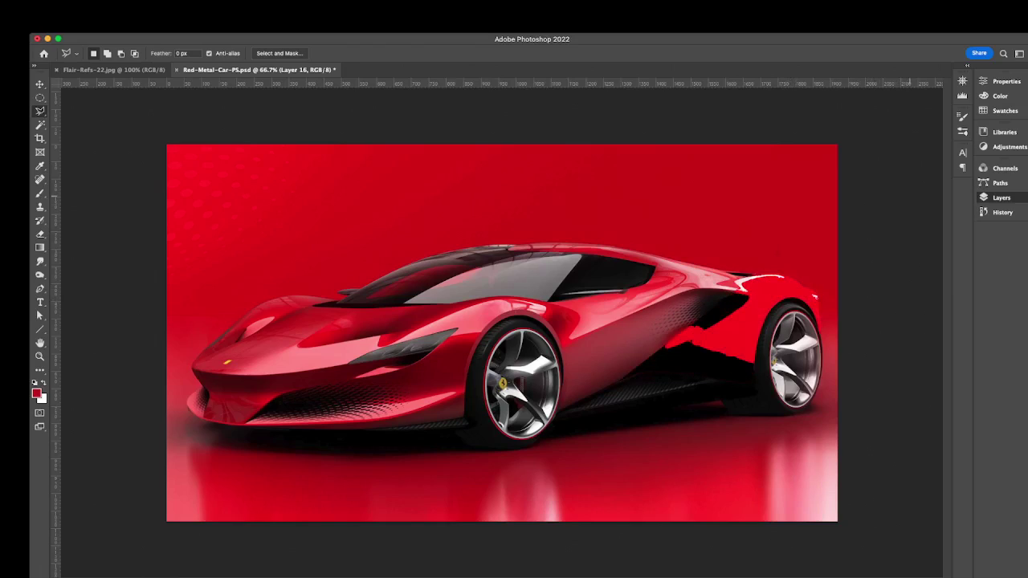
{"action": "key", "text": "shift+plus"}
{"action": "key", "text": "shift+plus"}
{"action": "key", "text": "shift+plus"}
{"action": "key", "text": "shift+plus"}
{"action": "key", "text": "shift+plus"}
{"action": "key", "text": "shift+plus"}
{"action": "key", "text": "shift+plus"}
{"action": "key", "text": "shift+plus"}
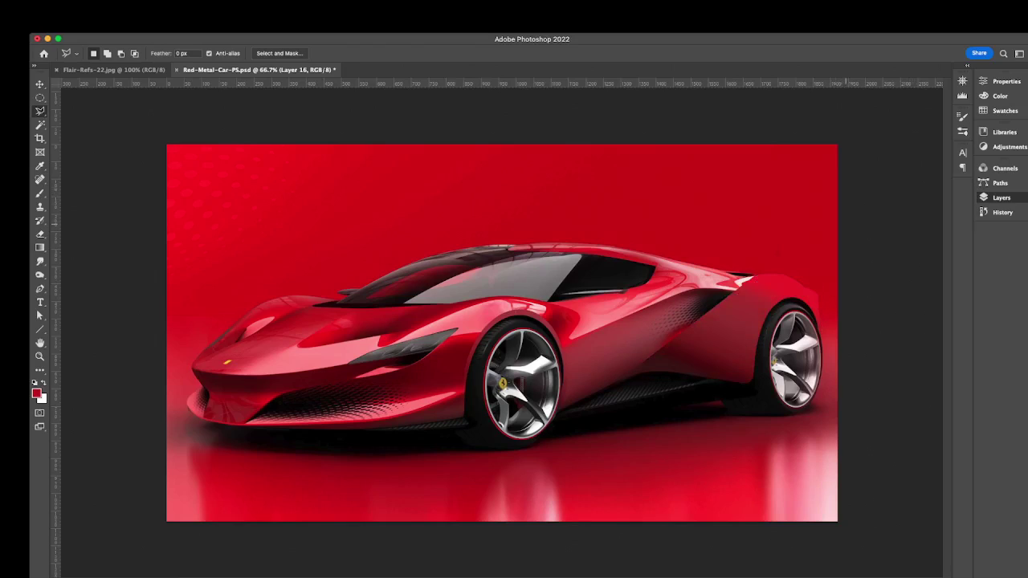
{"action": "key", "text": "super+comma"}
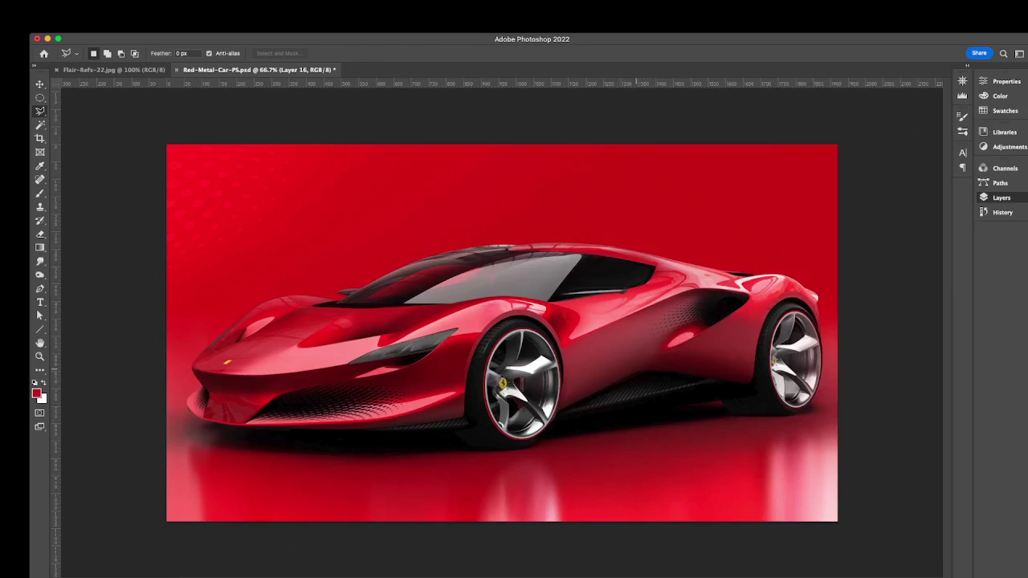
On a new layer, outline the side panel and scoop from the front wheel arch to the scoop's rear tip with the Polygonal Lasso.
{"action": "scroll", "coordinate": [664, 309], "scroll_direction": "up", "scroll_amount": 3}
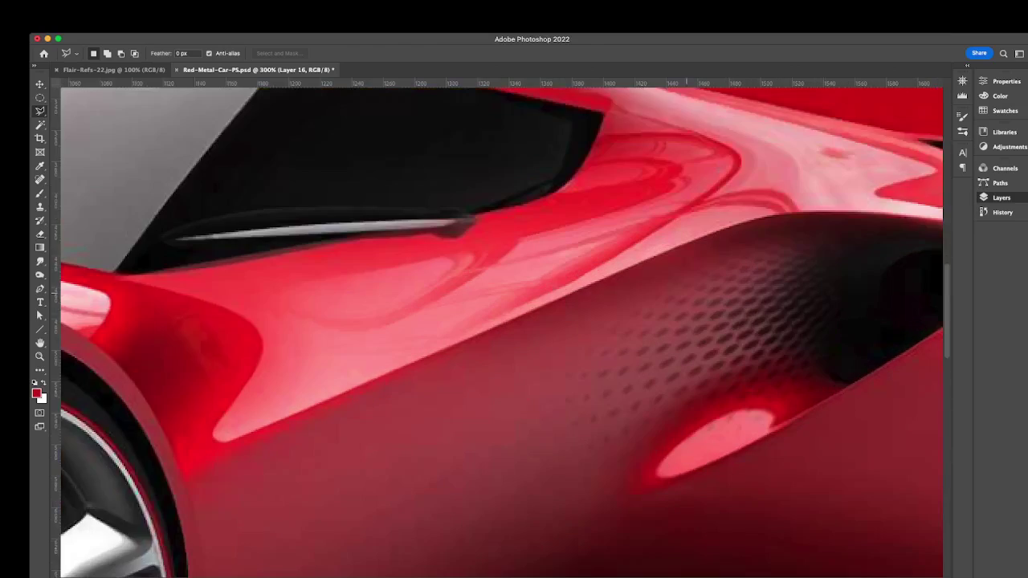
{"action": "scroll", "coordinate": [689, 293], "scroll_direction": "up", "scroll_amount": 2}
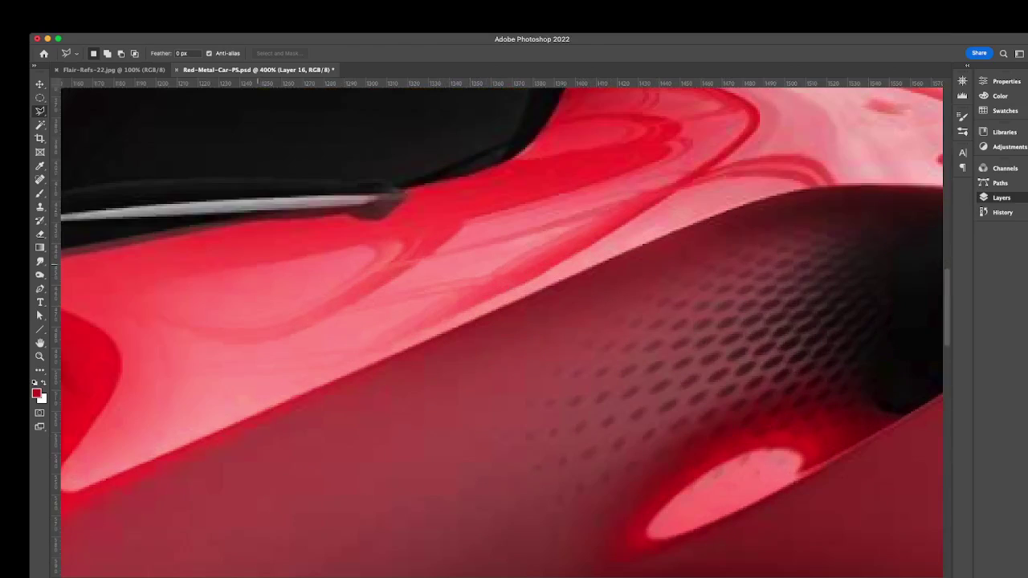
{"action": "scroll", "coordinate": [474, 306], "scroll_direction": "down", "scroll_amount": 6}
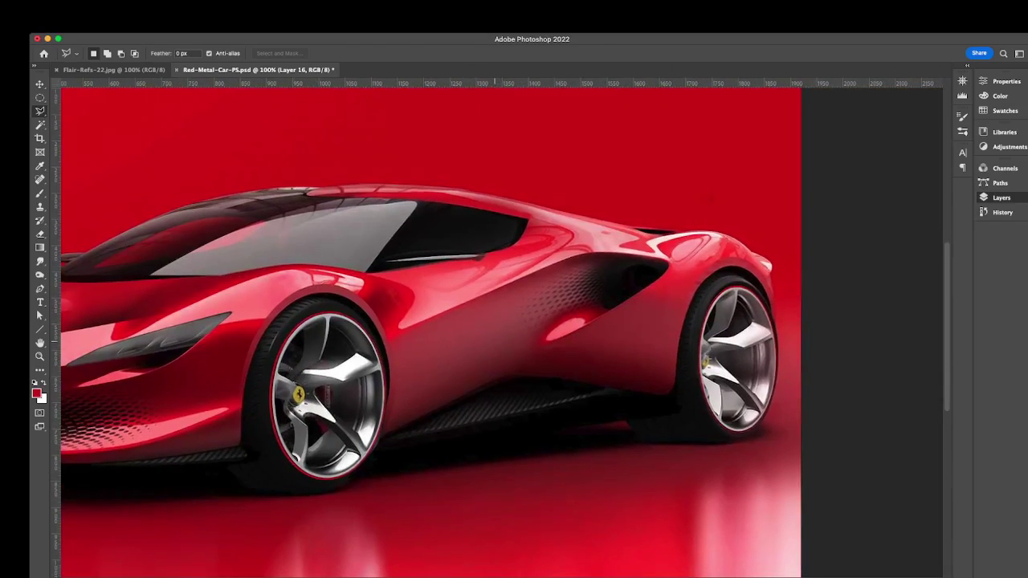
{"action": "scroll", "coordinate": [377, 321], "scroll_direction": "down", "scroll_amount": 1}
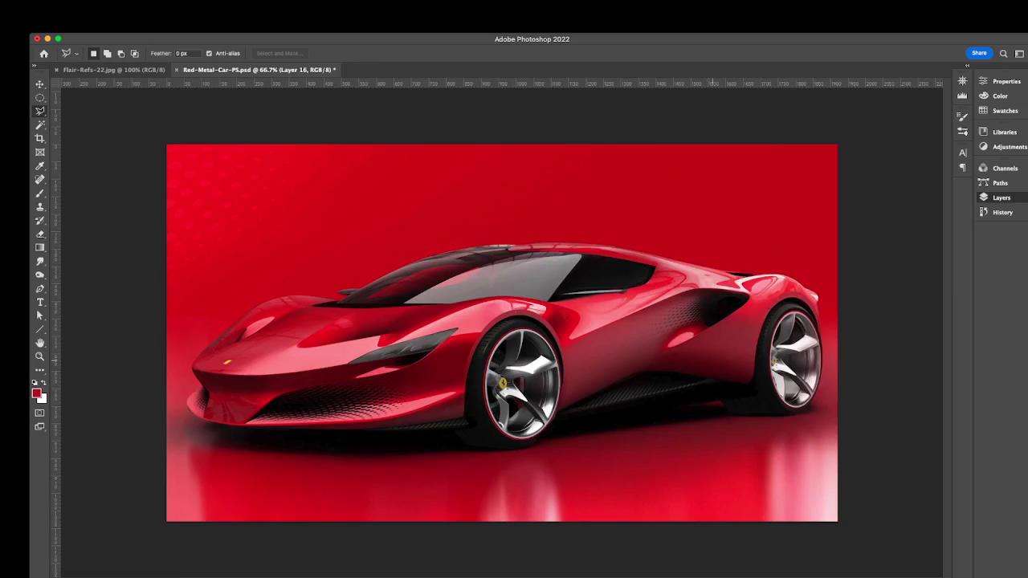
{"action": "scroll", "coordinate": [733, 304], "scroll_direction": "up", "scroll_amount": 2}
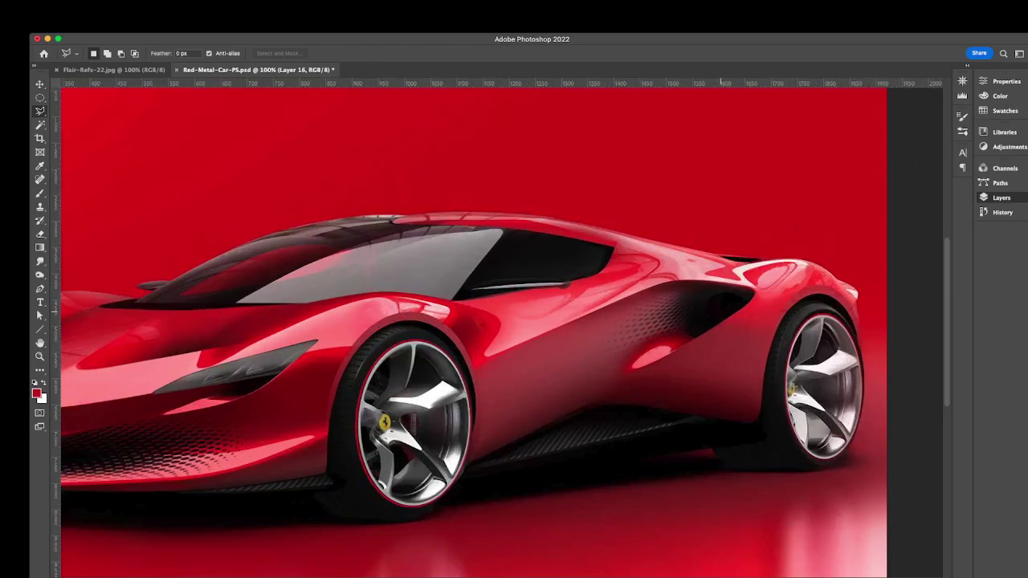
{"action": "scroll", "coordinate": [663, 294], "scroll_direction": "down", "scroll_amount": 2}
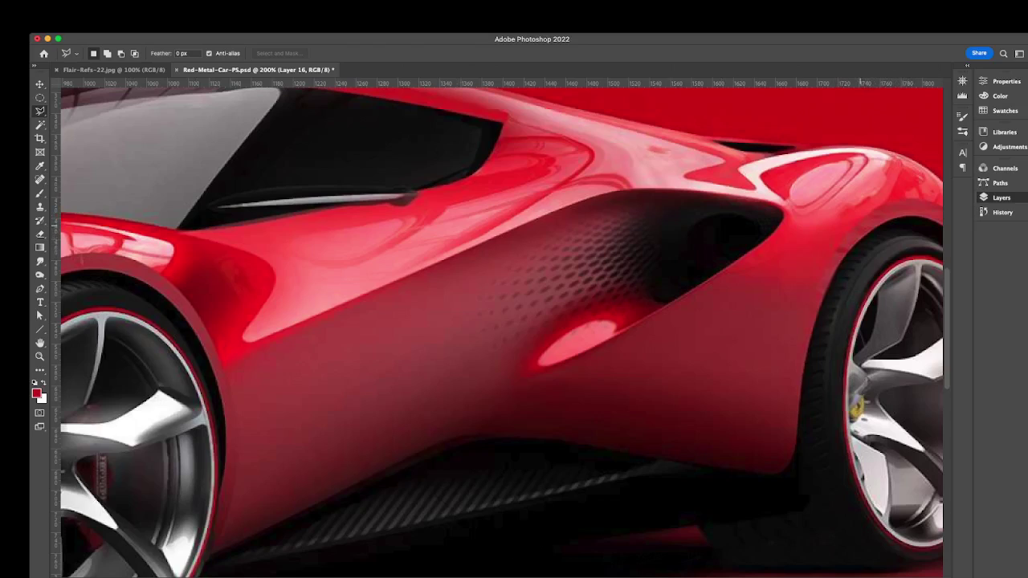
{"action": "key", "text": "Return"}
{"action": "key", "text": "alt+shift+super+n"}
{"action": "left_click_drag", "start_coordinate": [218, 360], "coordinate": [620, 190]}
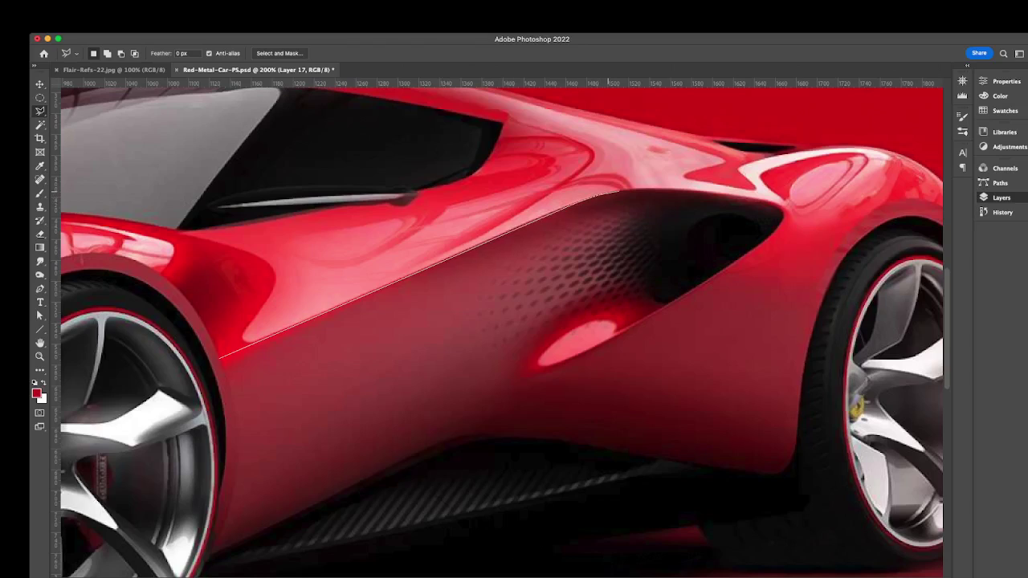
{"action": "left_click", "coordinate": [635, 189]}
{"action": "left_click_drag", "start_coordinate": [678, 191], "coordinate": [706, 193]}
{"action": "left_click", "coordinate": [762, 200]}
{"action": "left_click", "coordinate": [774, 205]}
{"action": "mouse_move", "coordinate": [781, 207]}
{"action": "left_mouse_down"}
{"action": "mouse_move", "coordinate": [781, 235]}
{"action": "mouse_move", "coordinate": [732, 263]}
{"action": "mouse_move", "coordinate": [733, 251]}
{"action": "mouse_move", "coordinate": [564, 370]}
{"action": "mouse_move", "coordinate": [345, 481]}
{"action": "mouse_move", "coordinate": [338, 501]}
{"action": "mouse_move", "coordinate": [333, 494]}
{"action": "mouse_move", "coordinate": [210, 558]}
{"action": "mouse_move", "coordinate": [233, 466]}
{"action": "mouse_move", "coordinate": [218, 358]}
{"action": "left_mouse_up"}
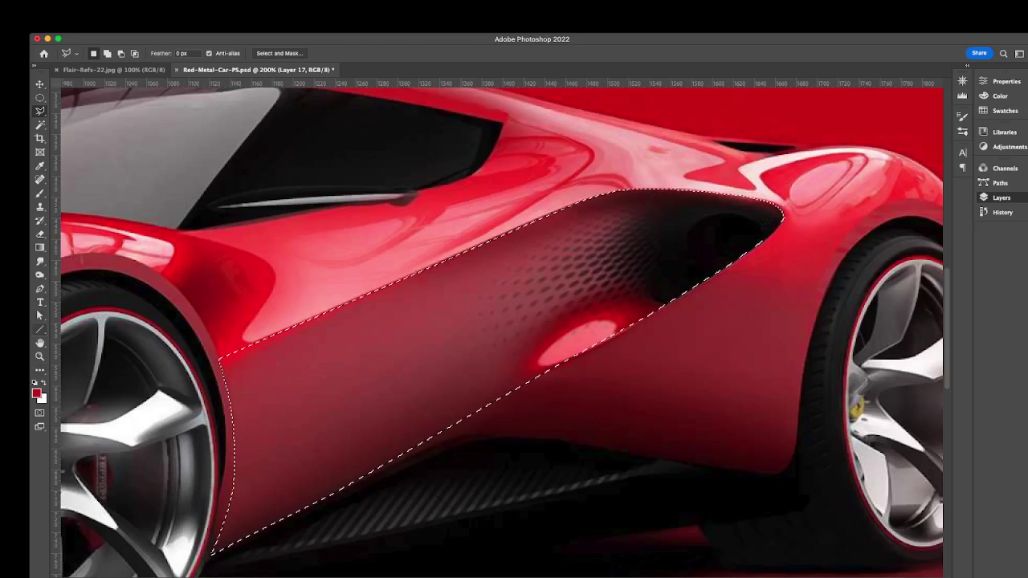
Fill the selected side panel with a linear gradient running from sampled lighter red along the upper edge to dark red below.
{"action": "left_click", "coordinate": [39, 248]}
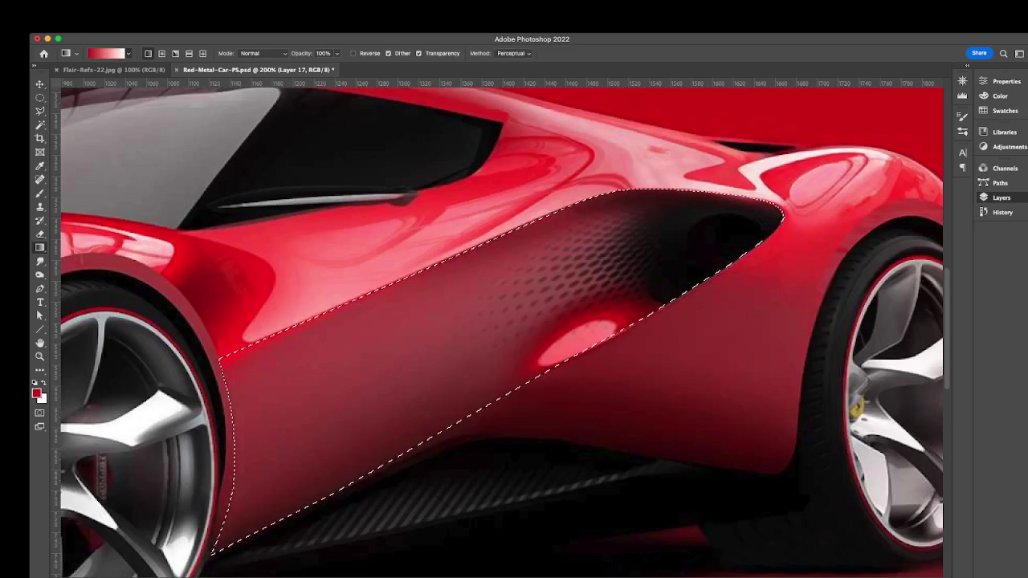
{"action": "key", "text": "i"}
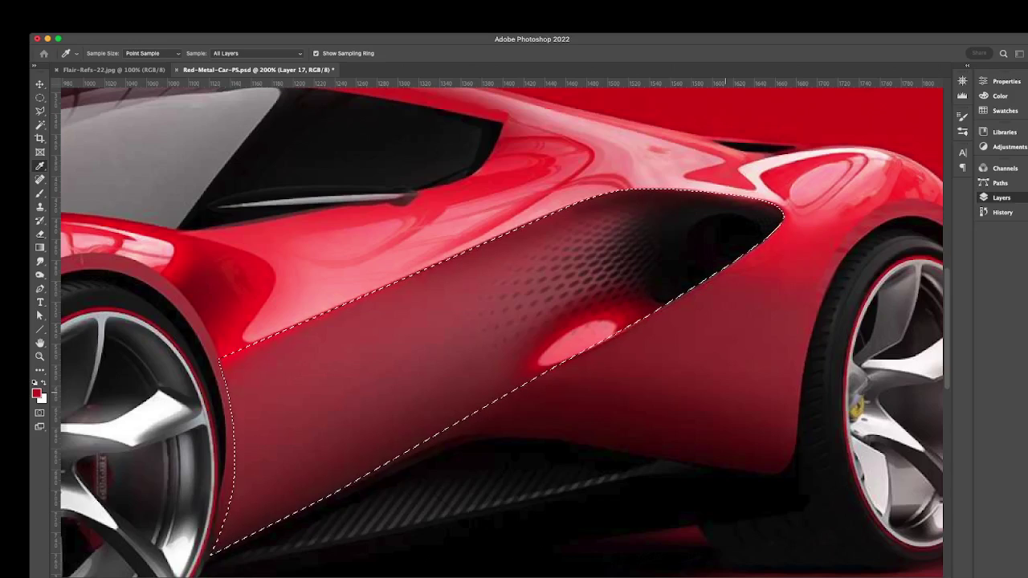
{"action": "key", "text": "g"}
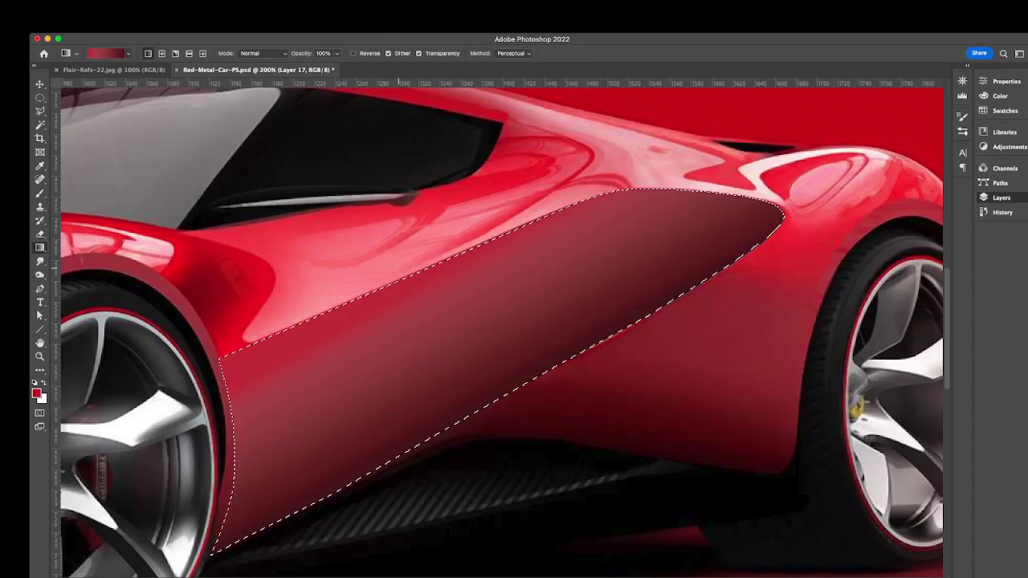
{"action": "left_click_drag", "start_coordinate": [396, 273], "coordinate": [468, 410]}
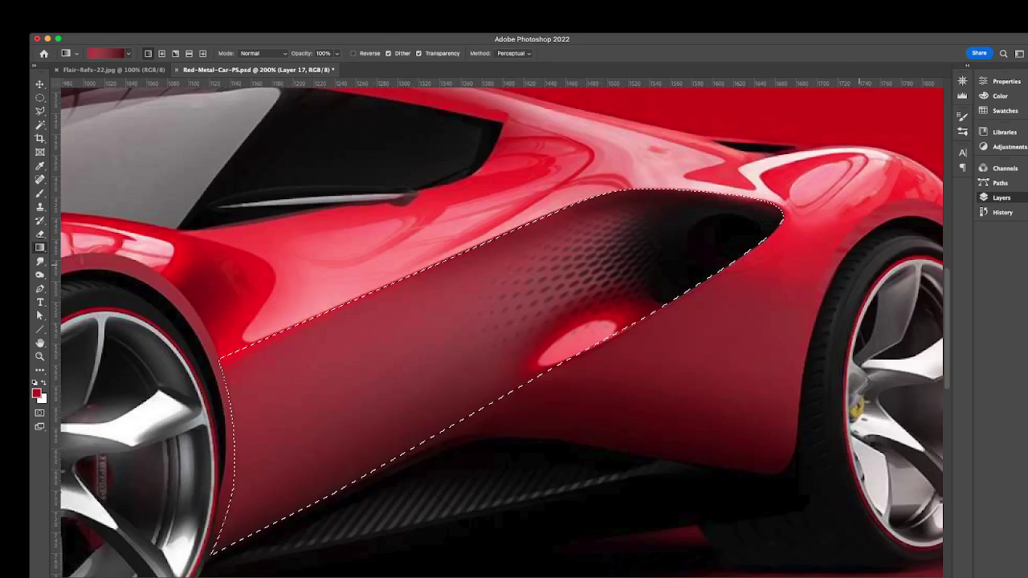
{"action": "key", "text": "super+shift+z"}
{"action": "key", "text": "super+z"}
{"action": "key", "text": "super+shift+z"}
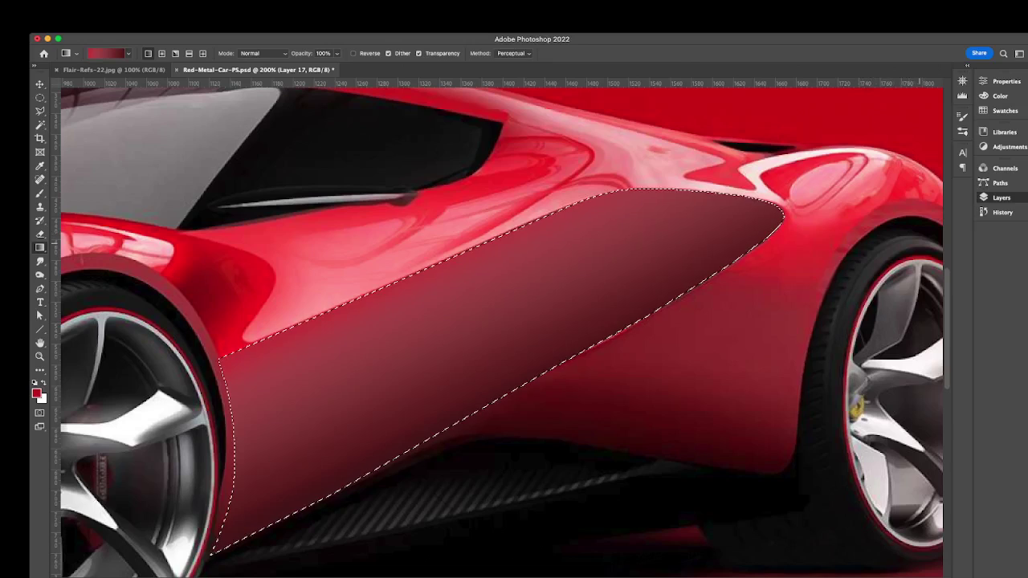
Add another layer and prepare a black-to-transparent gradient using the default foreground and background colours.
{"action": "key", "text": "super+shift+z"}
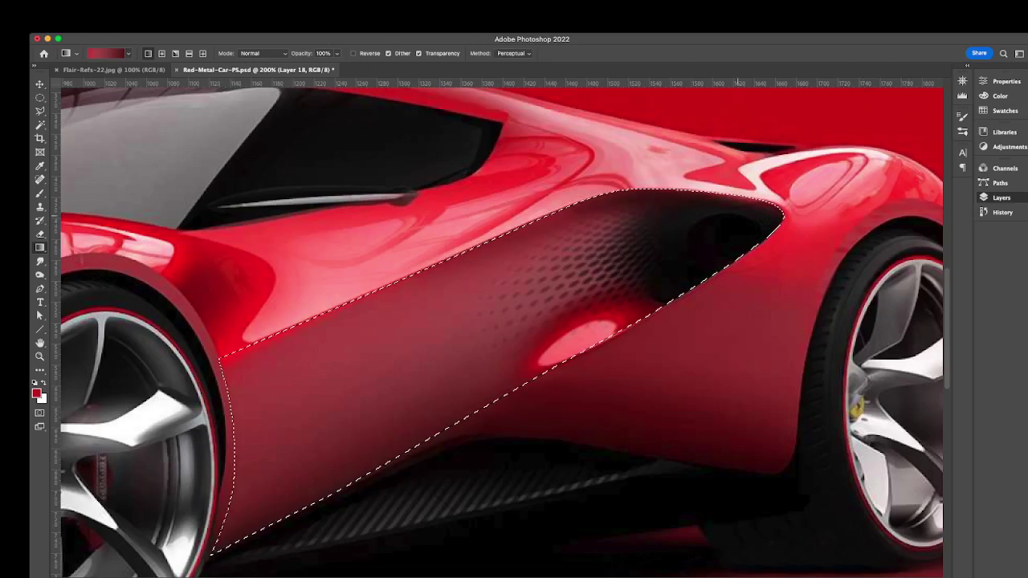
{"action": "scroll", "coordinate": [737, 226], "scroll_direction": "up", "scroll_amount": 2}
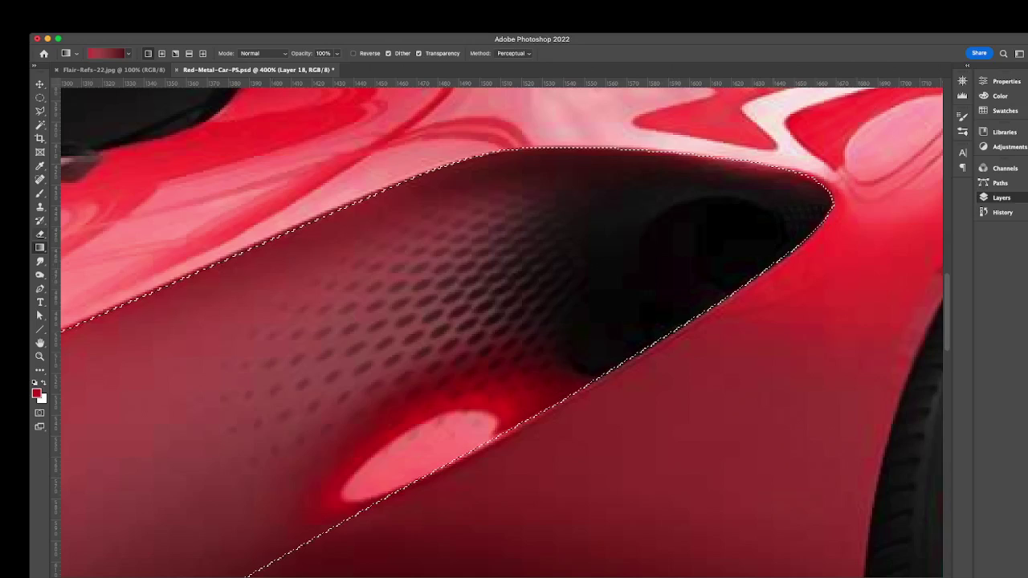
{"action": "key", "text": "d"}
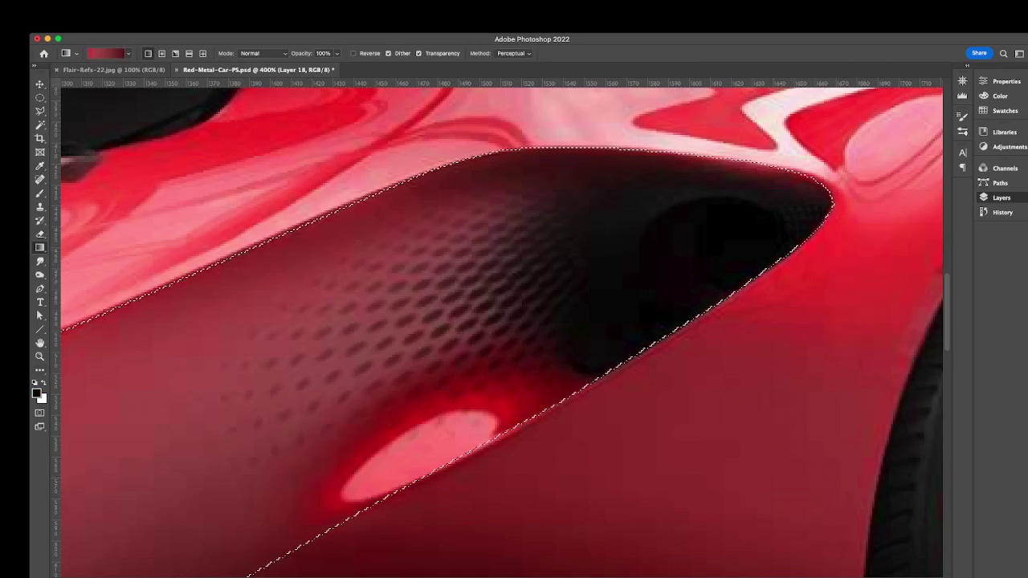
{"action": "key", "text": "period"}
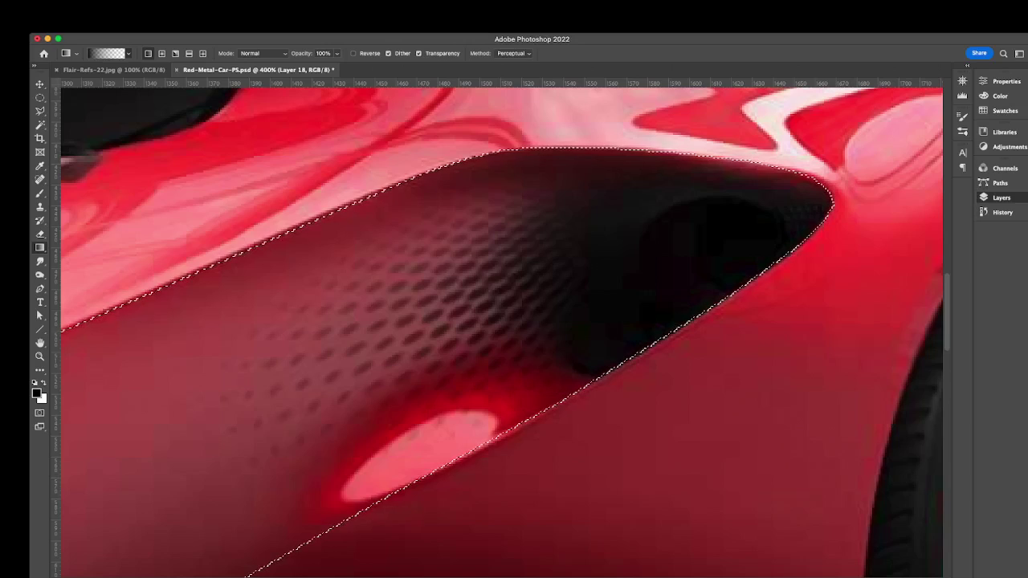
Try linear black-to-transparent gradients over the scoop opening, with and without the artwork layers showing, and undo them.
{"action": "left_click_drag", "start_coordinate": [829, 203], "coordinate": [394, 321]}
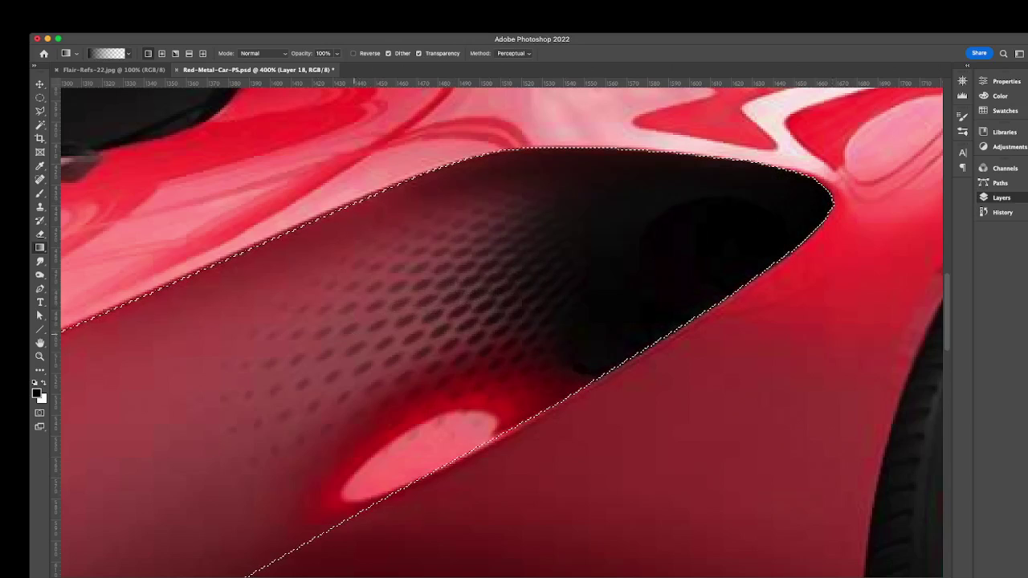
{"action": "key", "text": "super+z"}
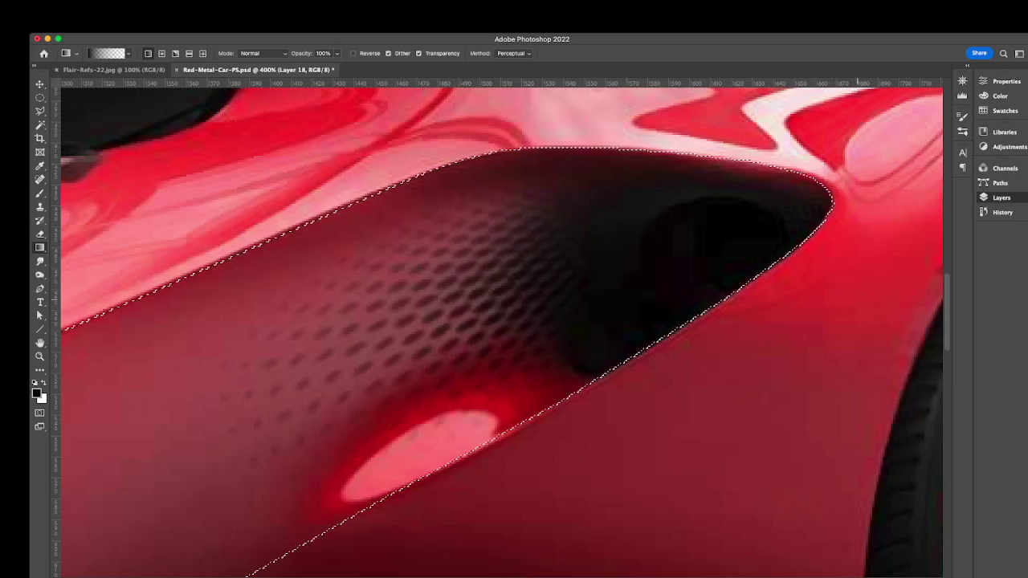
{"action": "key", "text": "super+comma"}
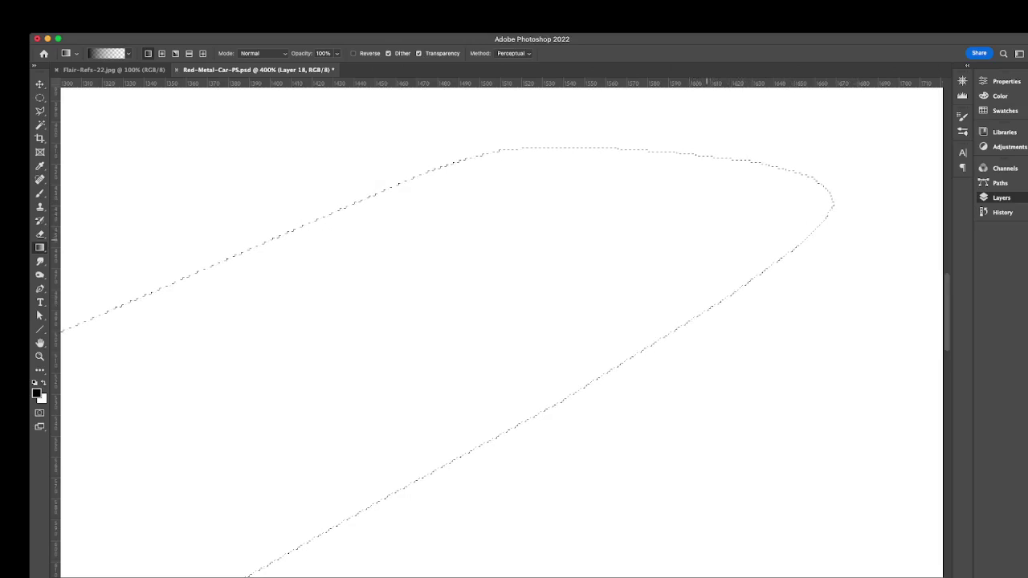
{"action": "key", "text": "super+comma"}
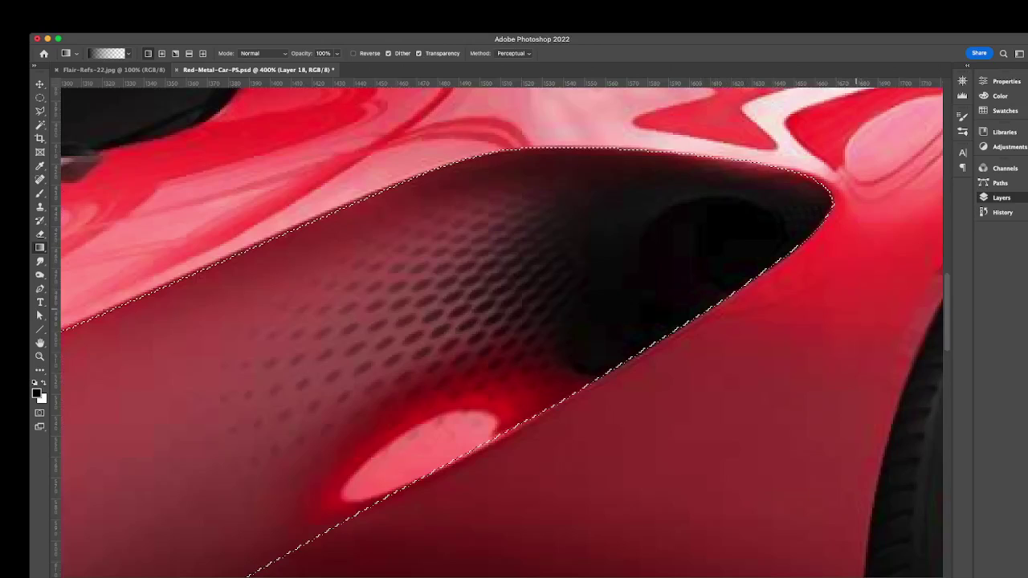
{"action": "key", "text": "super+comma"}
{"action": "left_click_drag", "start_coordinate": [679, 110], "coordinate": [718, 233]}
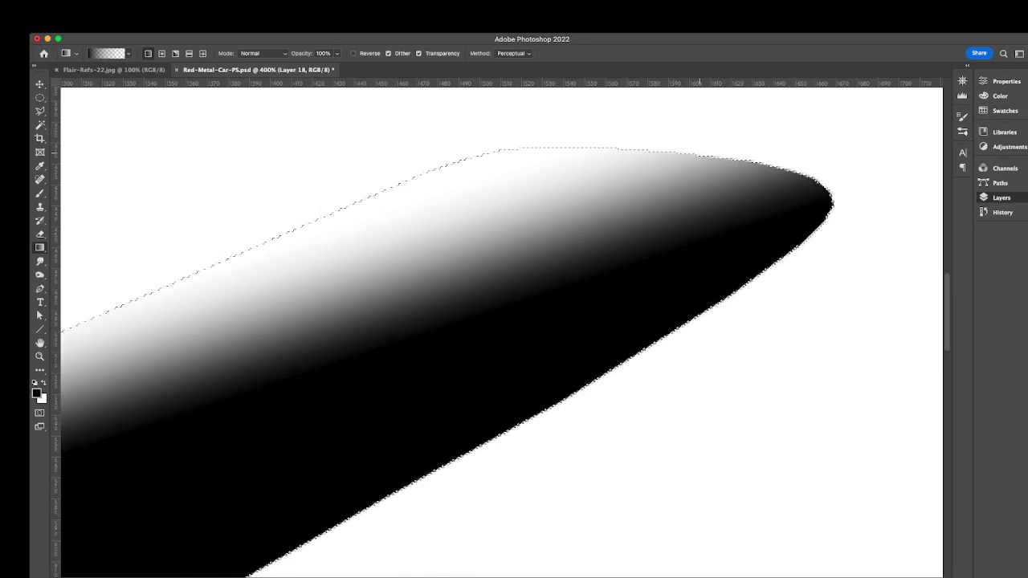
{"action": "key", "text": "super+z"}
Apply a black-to-transparent radial gradient centred in the scoop opening, fading toward the front of the side panel.
{"action": "left_click", "coordinate": [161, 53]}
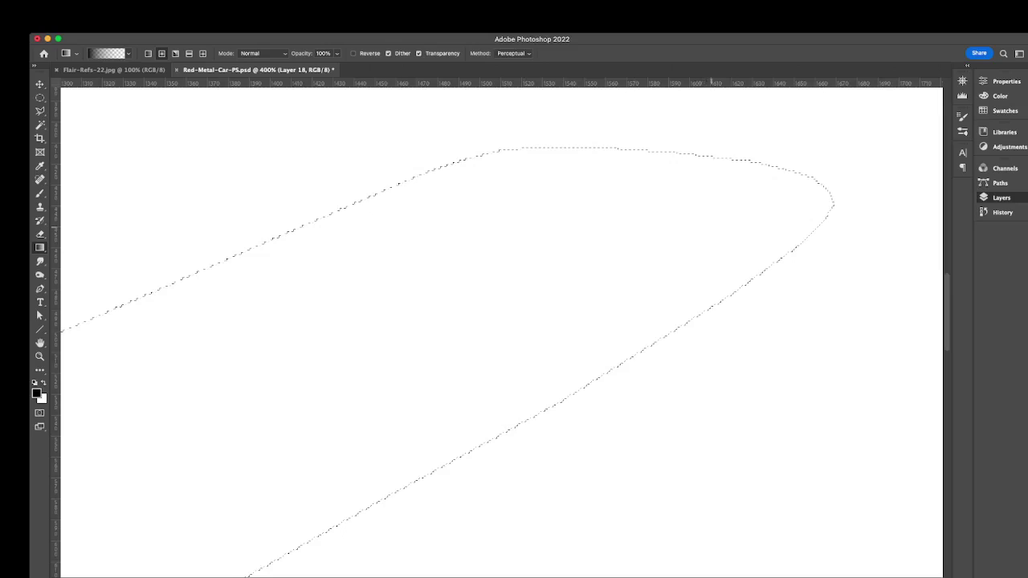
{"action": "left_click_drag", "start_coordinate": [718, 223], "coordinate": [651, 309]}
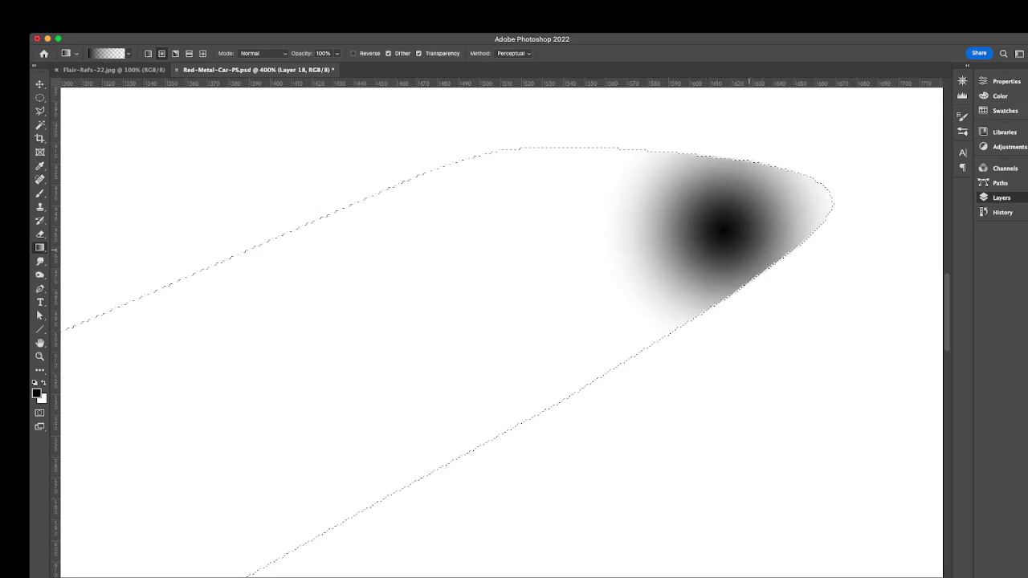
{"action": "key", "text": "super+z"}
{"action": "left_click_drag", "start_coordinate": [734, 227], "coordinate": [342, 265]}
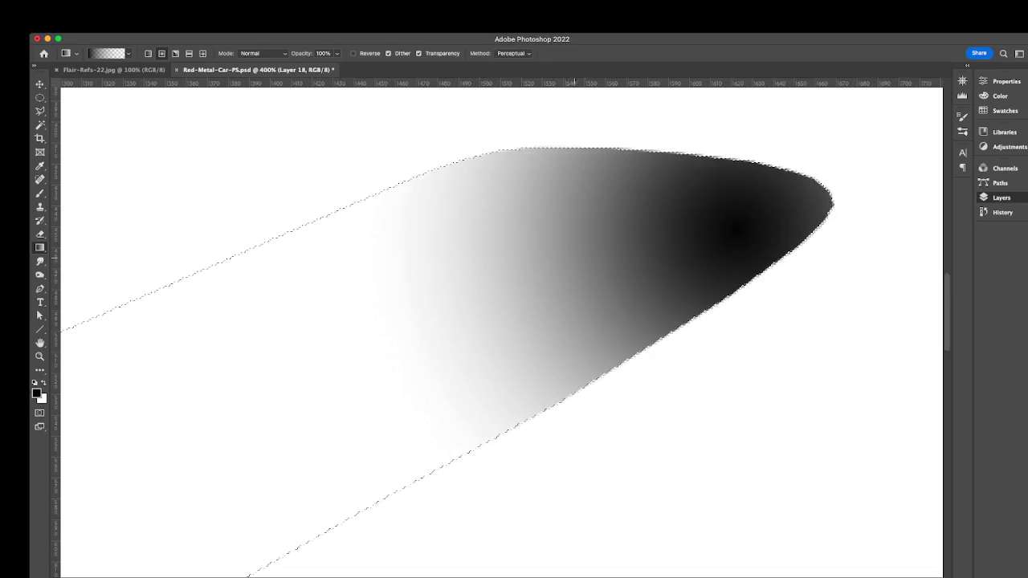
{"action": "key", "text": "super+z"}
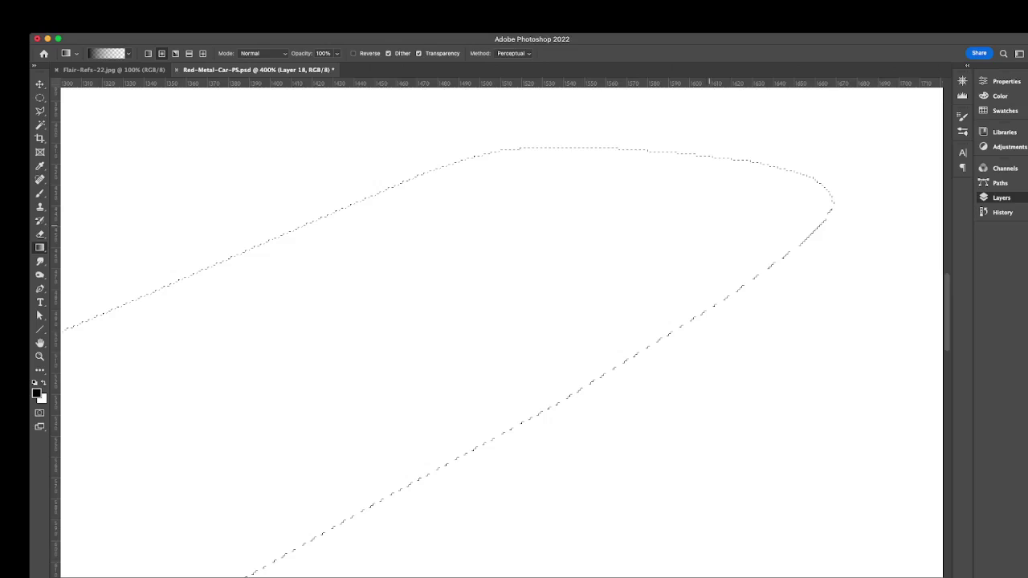
{"action": "left_click_drag", "start_coordinate": [710, 225], "coordinate": [436, 273]}
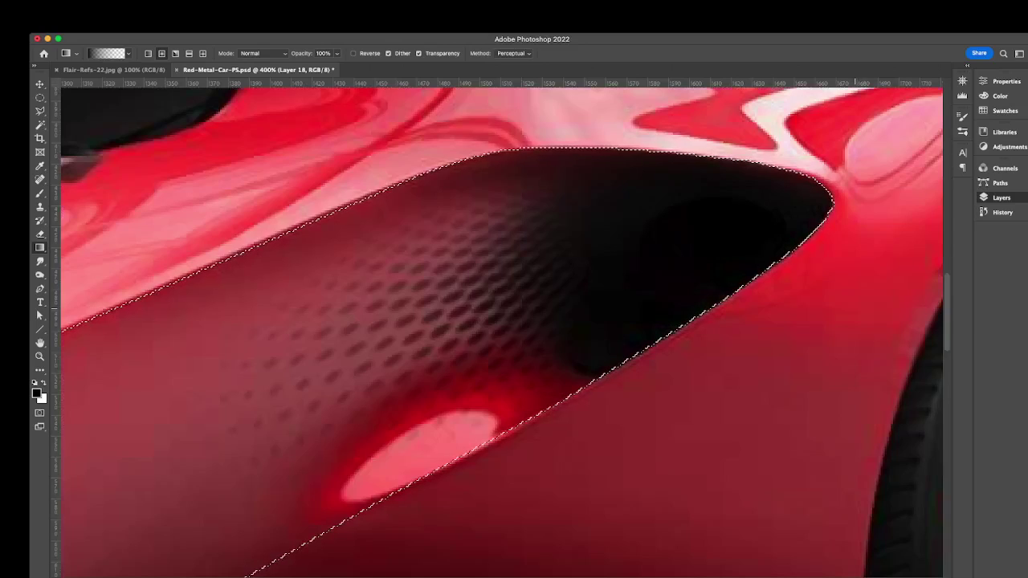
Compare the scoop's black radial shading over the side panel's red gradient with the finished artwork.
{"action": "key", "text": "super+comma"}
{"action": "key", "text": "super+comma"}
{"action": "key", "text": "super+comma"}
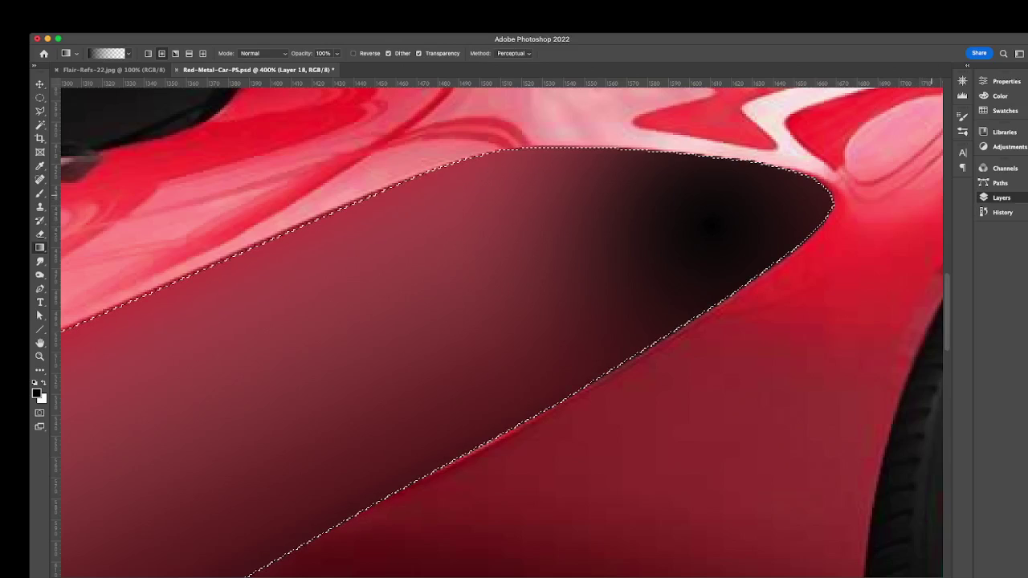
{"action": "key", "text": "super+z"}
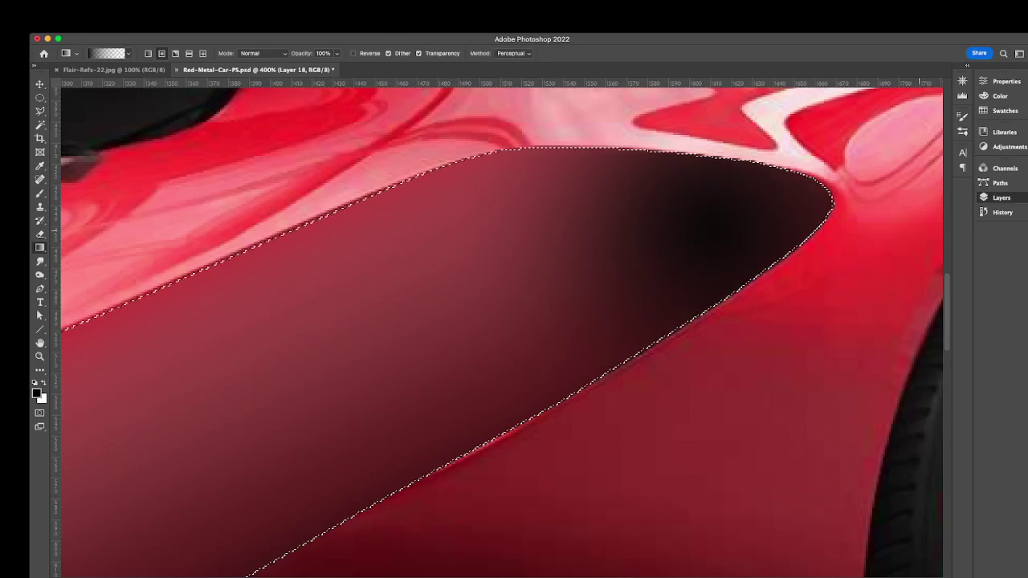
Shade the scoop's upper edge with a 70 px soft black brush at 12% flow, then clear the selection.
{"action": "key", "text": "b"}
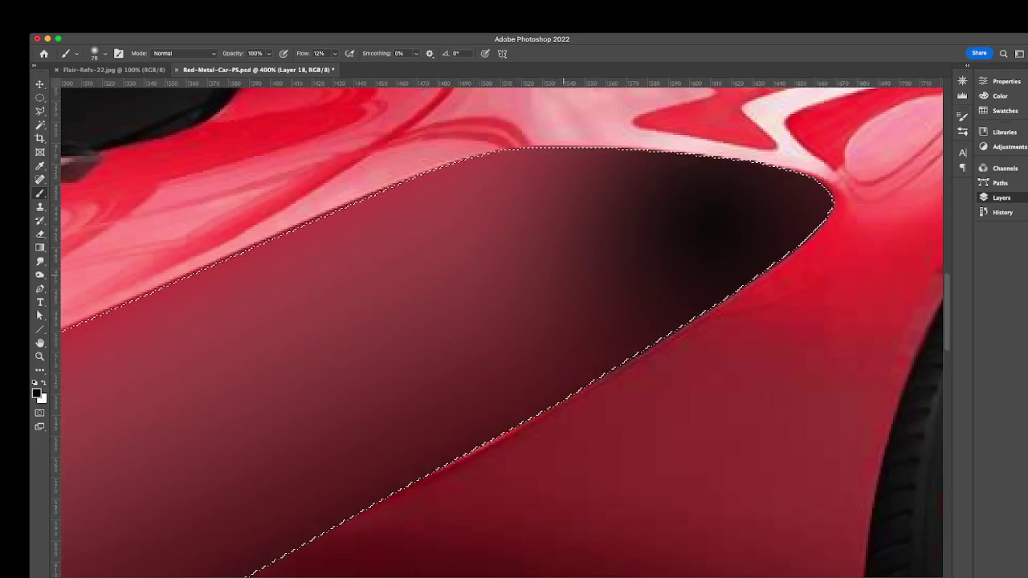
{"action": "key", "text": "bracketright"}
{"action": "key", "text": "bracketright"}
{"action": "key", "text": "bracketright"}
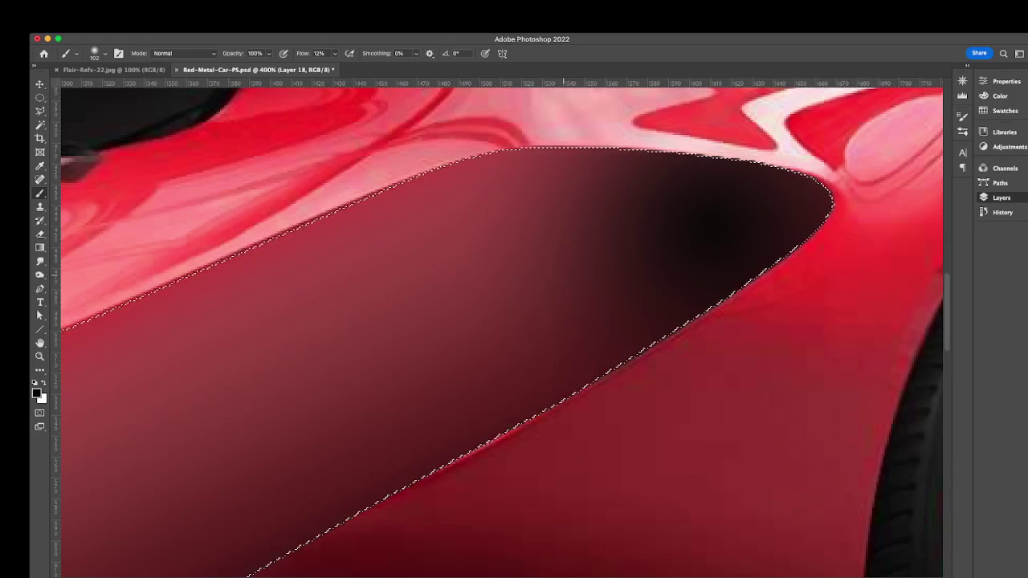
{"action": "key", "text": "bracketleft"}
{"action": "key", "text": "bracketleft"}
{"action": "key", "text": "bracketleft"}
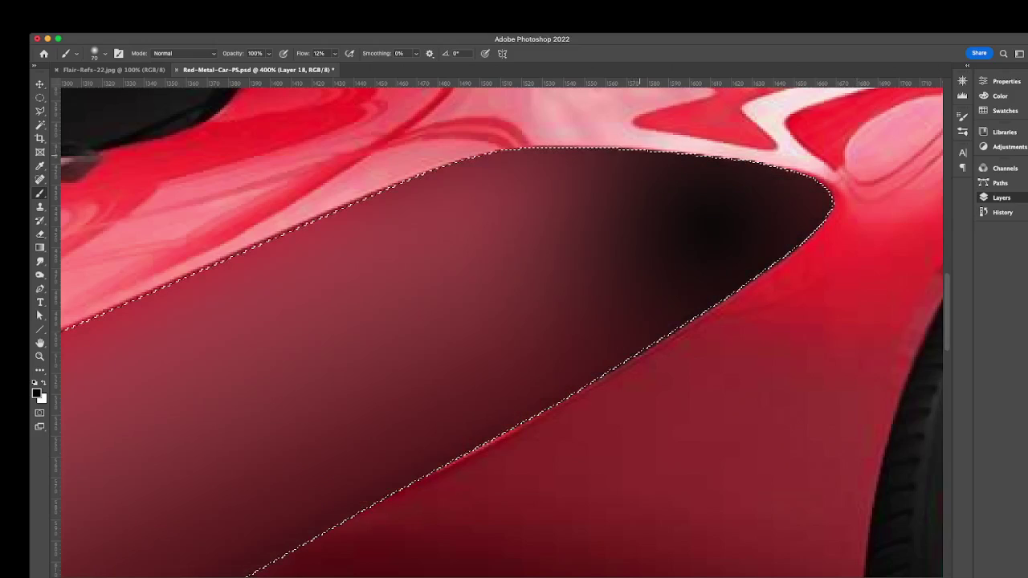
{"action": "left_click_drag", "start_coordinate": [638, 200], "coordinate": [482, 201]}
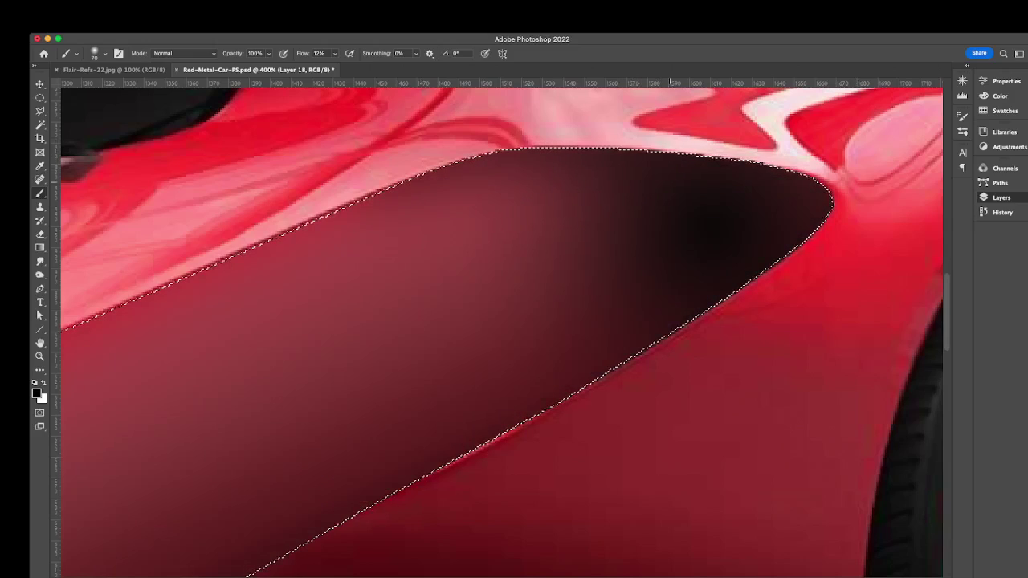
{"action": "left_click_drag", "start_coordinate": [671, 188], "coordinate": [350, 189]}
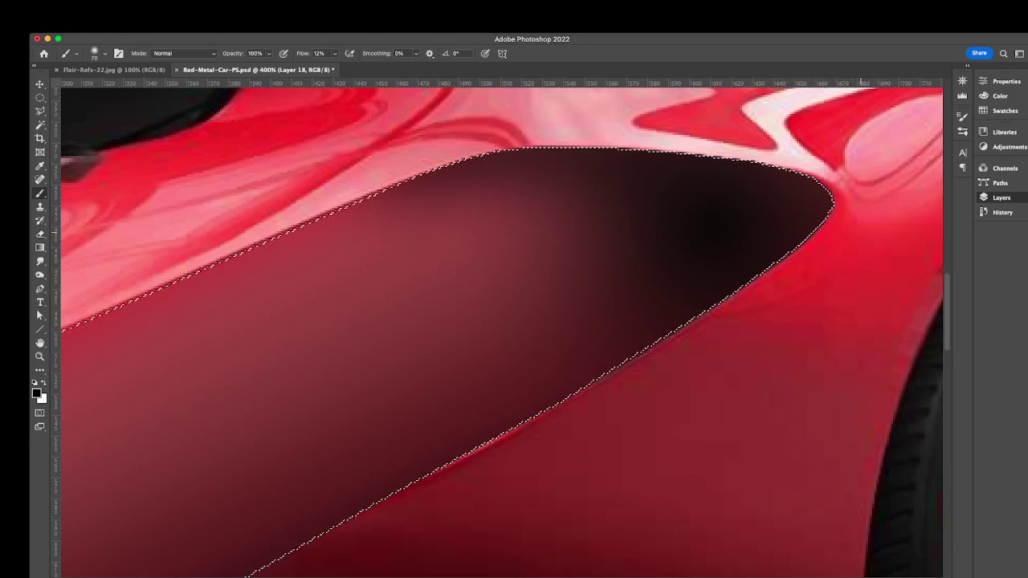
{"action": "key", "text": "super+d"}
{"action": "key", "text": "super+z"}
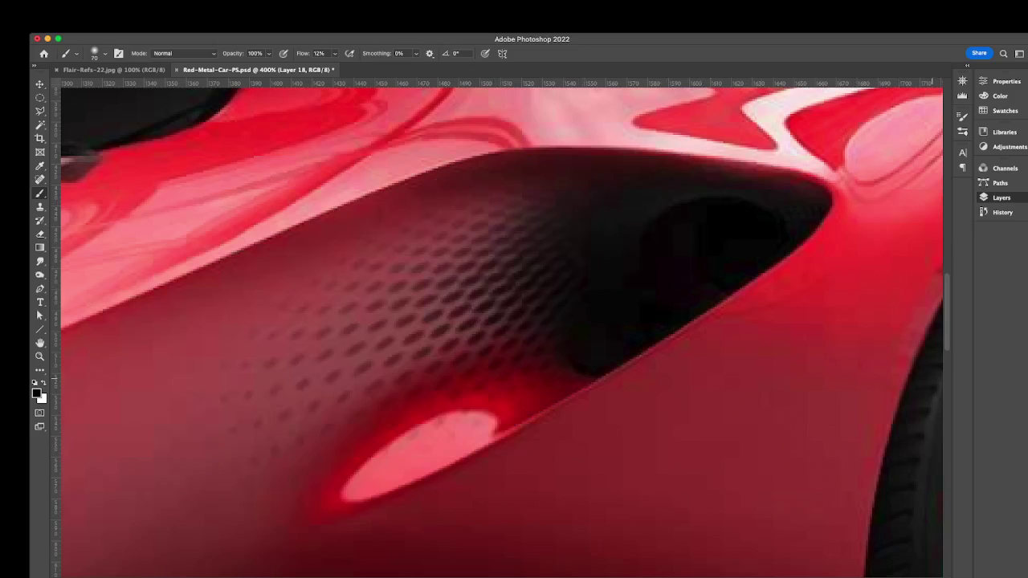
Add a layer and fill an elliptical selection over the dark round opening inside the scoop with black.
{"action": "key", "text": "super+shift+alt+n"}
{"action": "key", "text": "m"}
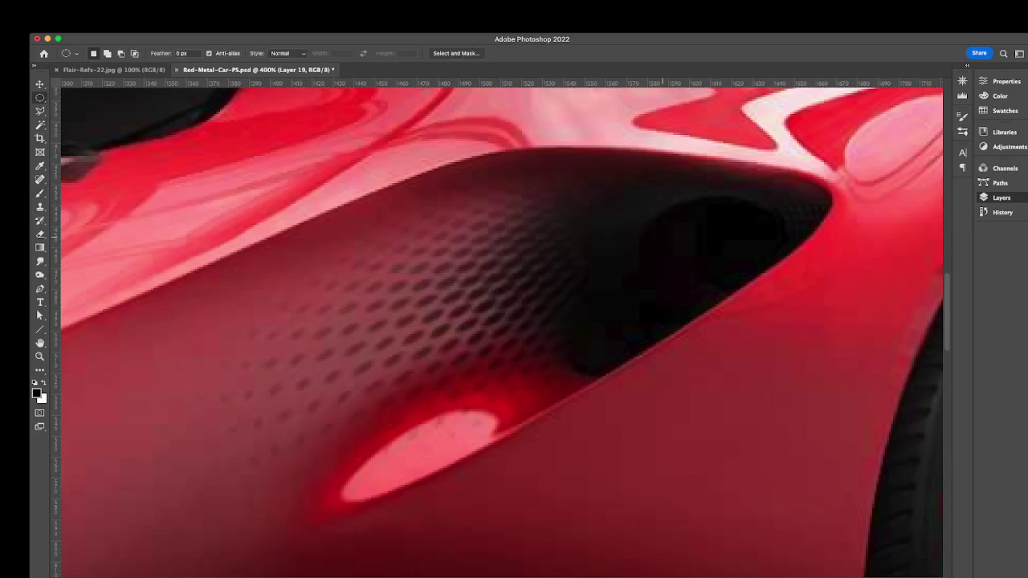
{"action": "left_click_drag", "start_coordinate": [660, 197], "coordinate": [790, 292]}
{"action": "left_click_drag", "start_coordinate": [765, 248], "coordinate": [765, 245]}
{"action": "key", "text": "alt"}
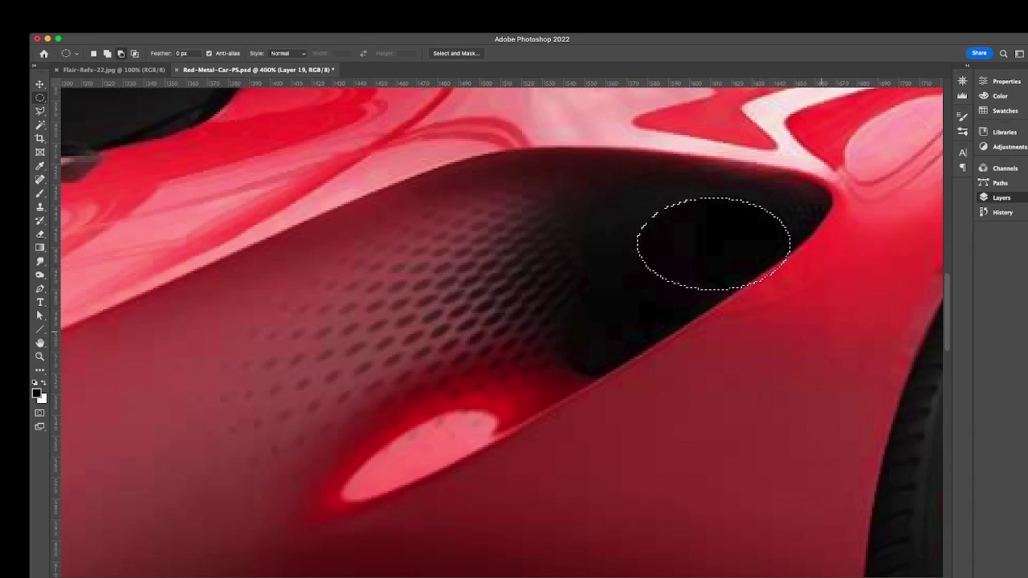
{"action": "key", "text": "alt+BackSpace"}
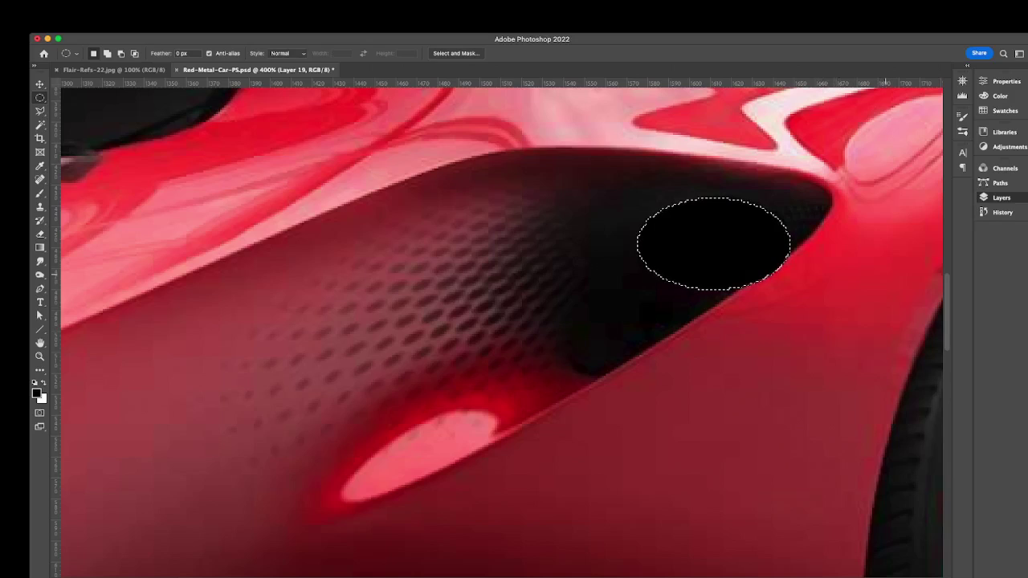
Load the scoop outline as a selection, erase the black ellipse's overhang beyond its lower edge at 74% flow, and deselect.
{"action": "key", "text": "super+Return"}
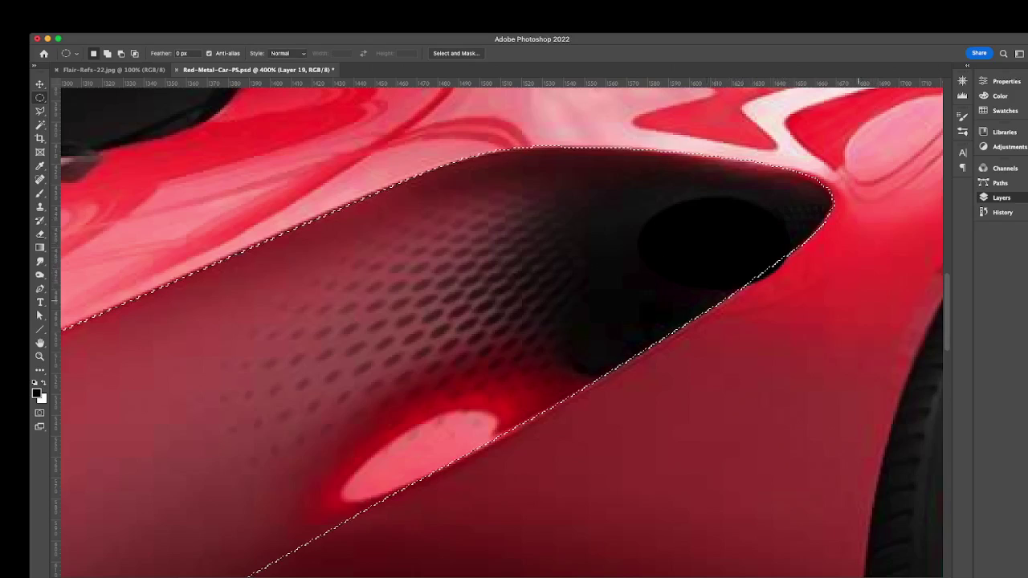
{"action": "key", "text": "alt+super+r"}
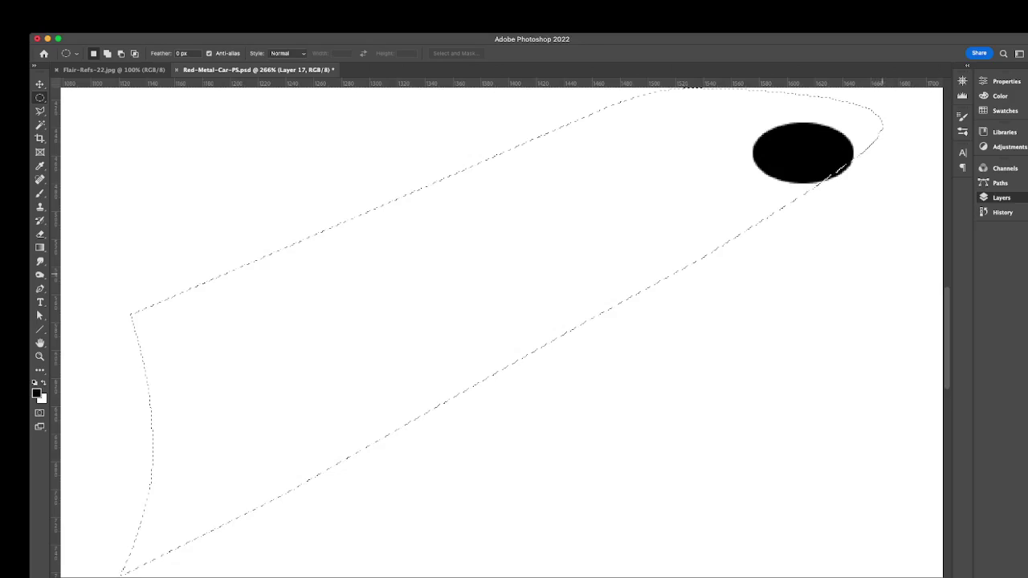
{"action": "left_click_drag", "start_coordinate": [764, 244], "coordinate": [589, 387]}
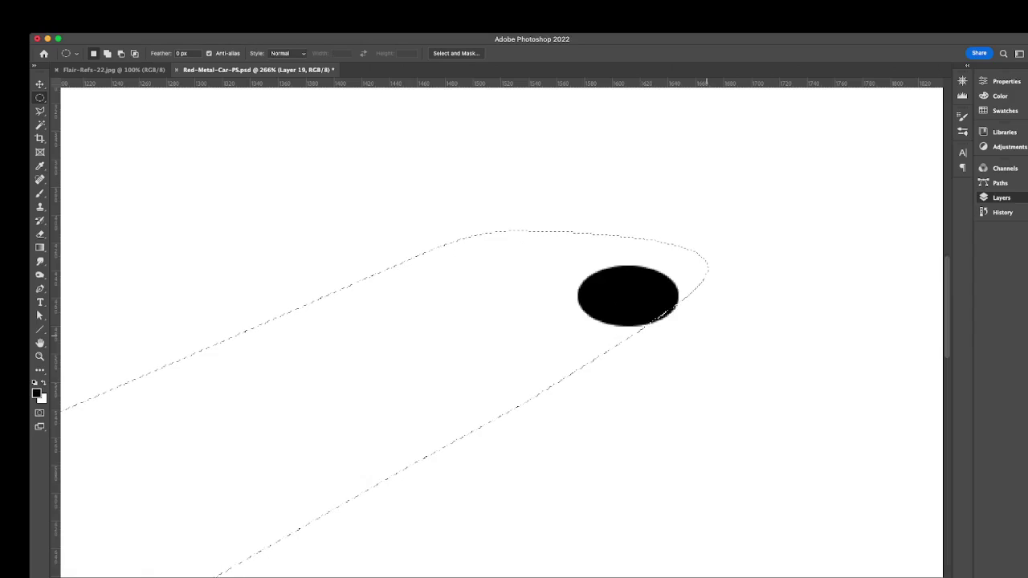
{"action": "key", "text": "e"}
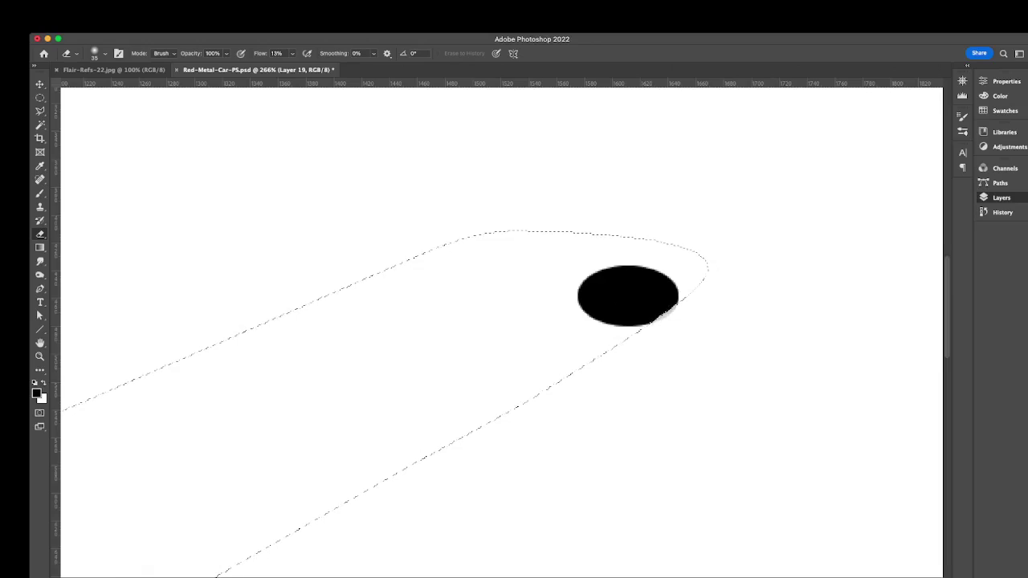
{"action": "key", "text": "shift+7"}
{"action": "key", "text": "shift+4"}
{"action": "left_click_drag", "start_coordinate": [656, 318], "coordinate": [675, 307]}
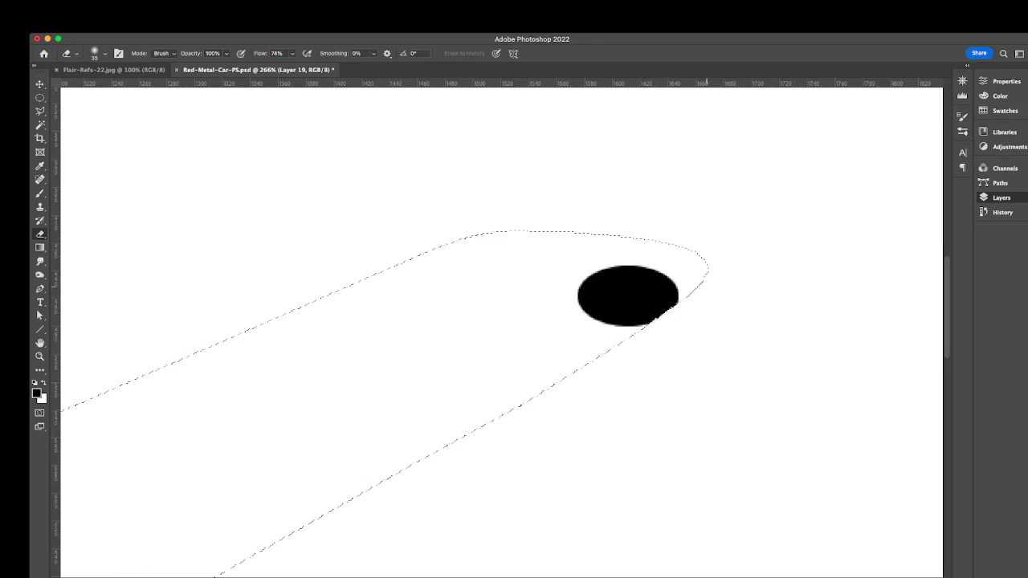
{"action": "key", "text": "super+d"}
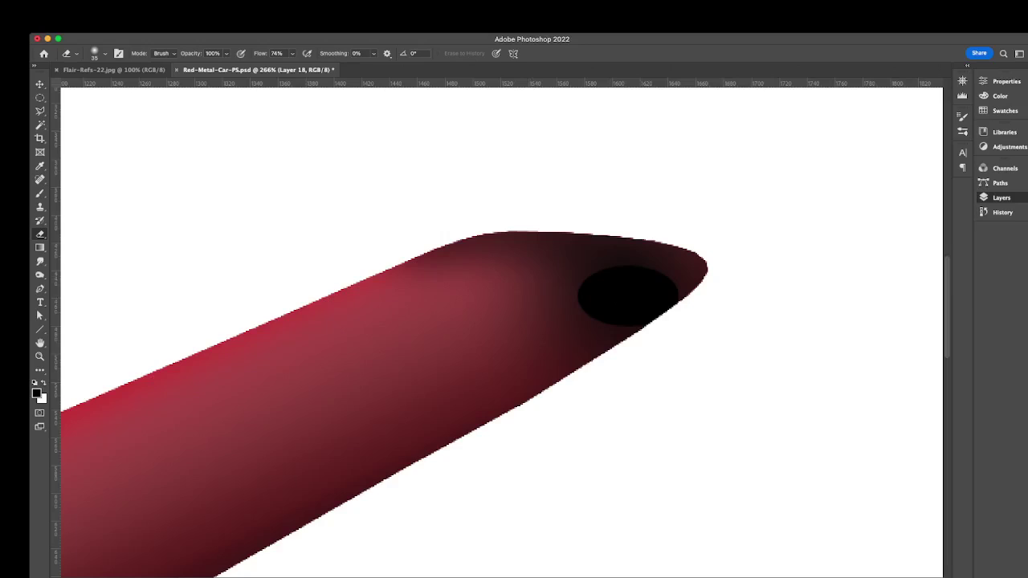
{"action": "key", "text": "space"}
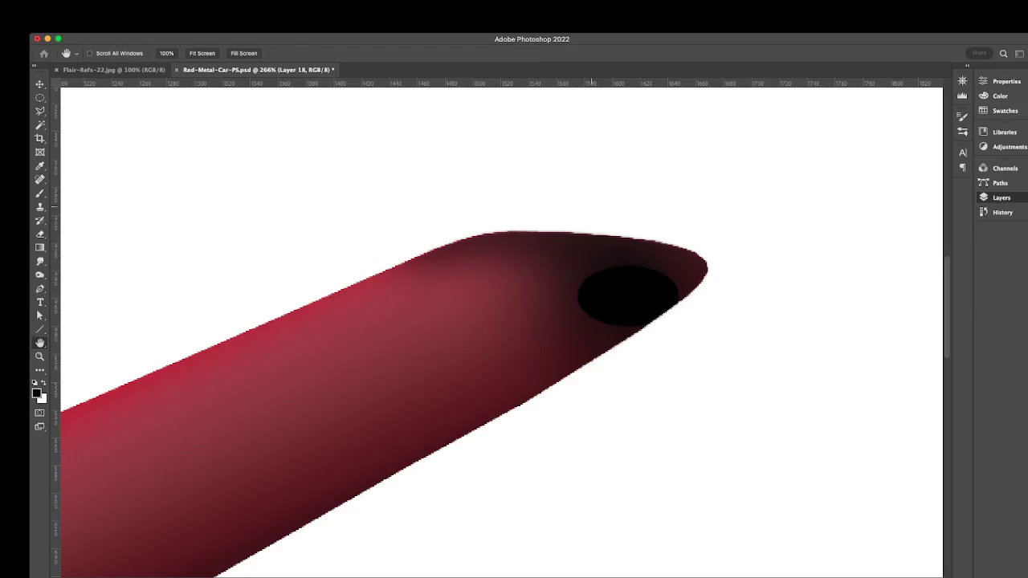
{"action": "key", "text": "e"}
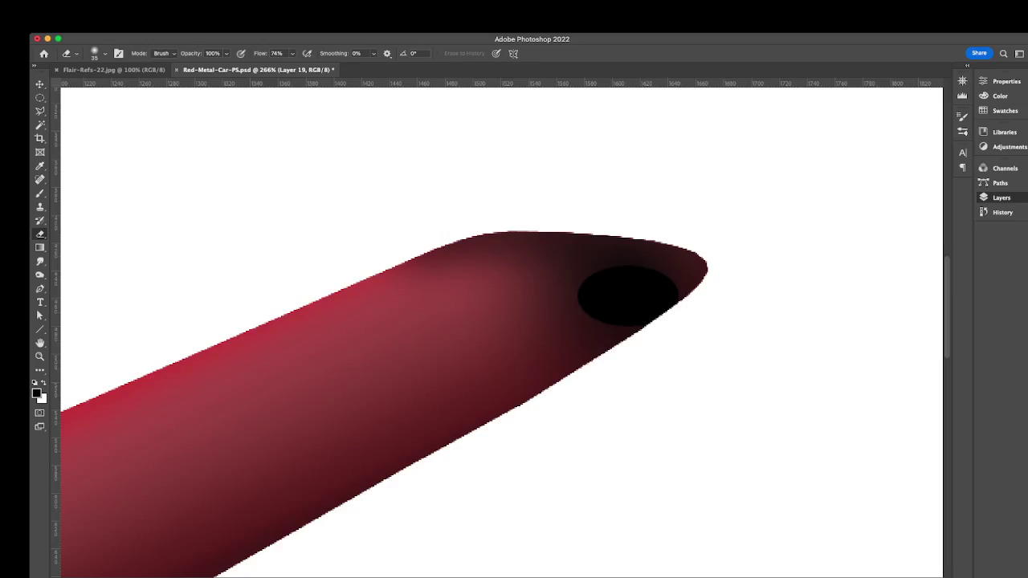
{"action": "key", "text": "space"}
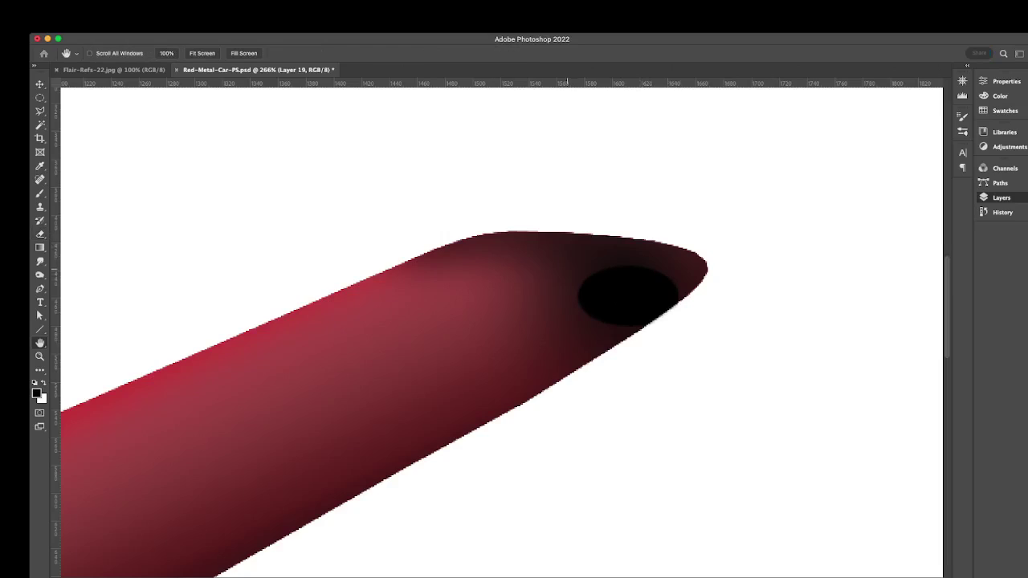
{"action": "key", "text": "e"}
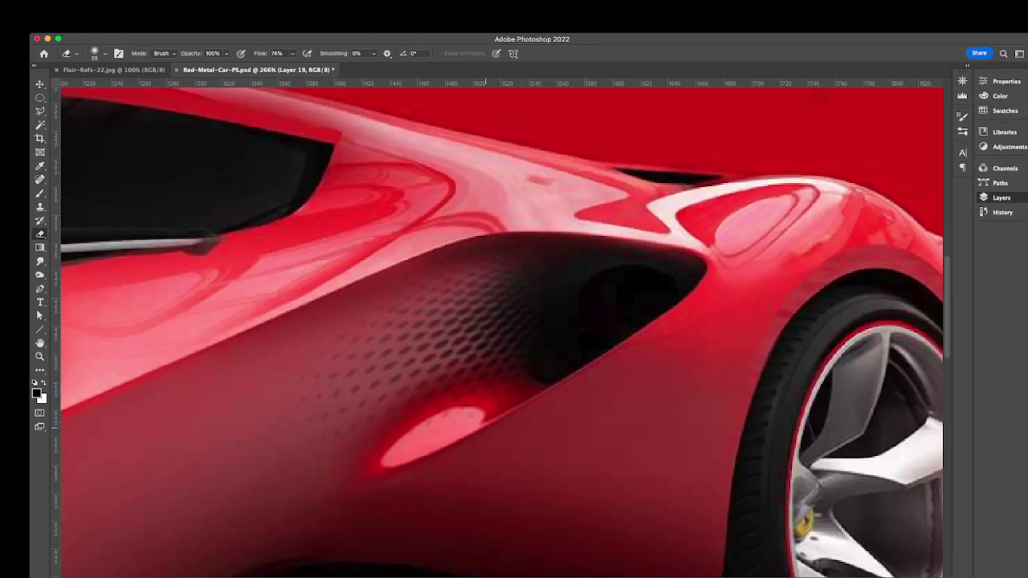
On a new layer, draw an elliptical selection about 78 px wide over the pink highlight below the mesh pattern.
{"action": "key", "text": "super+plus"}
{"action": "key", "text": "super+plus"}
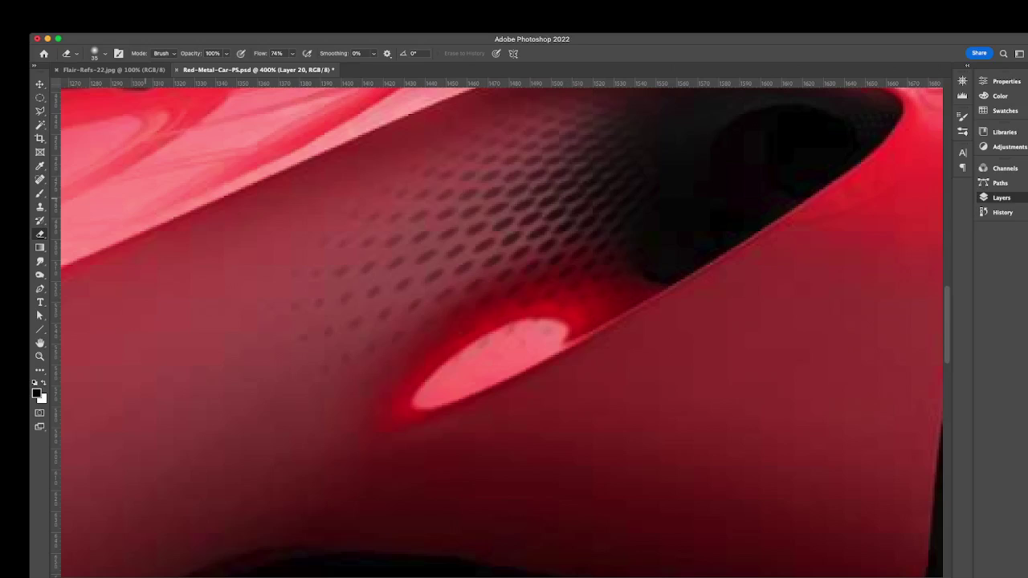
{"action": "key", "text": "l"}
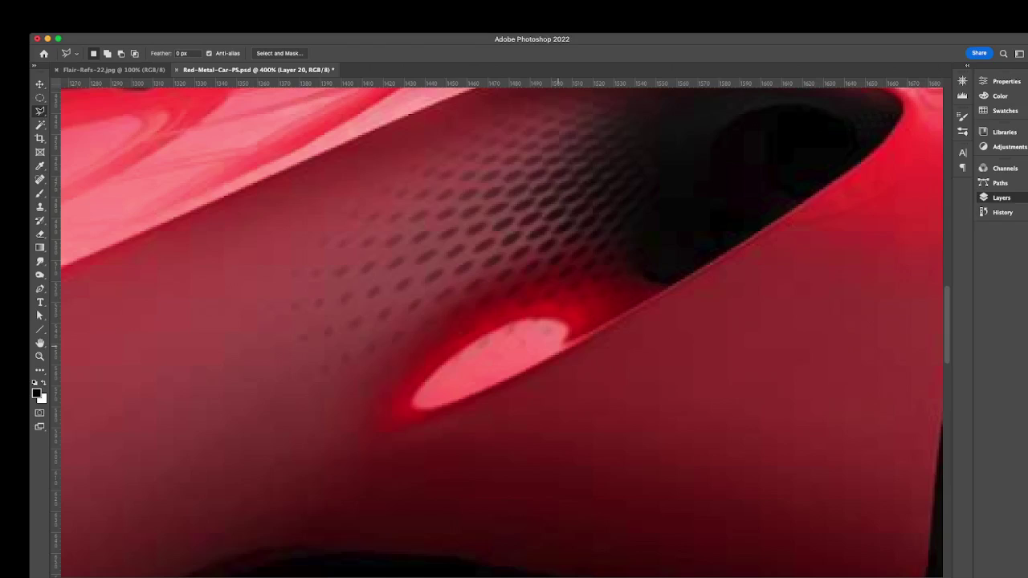
{"action": "key", "text": "m"}
{"action": "left_click_drag", "start_coordinate": [409, 304], "coordinate": [572, 366]}
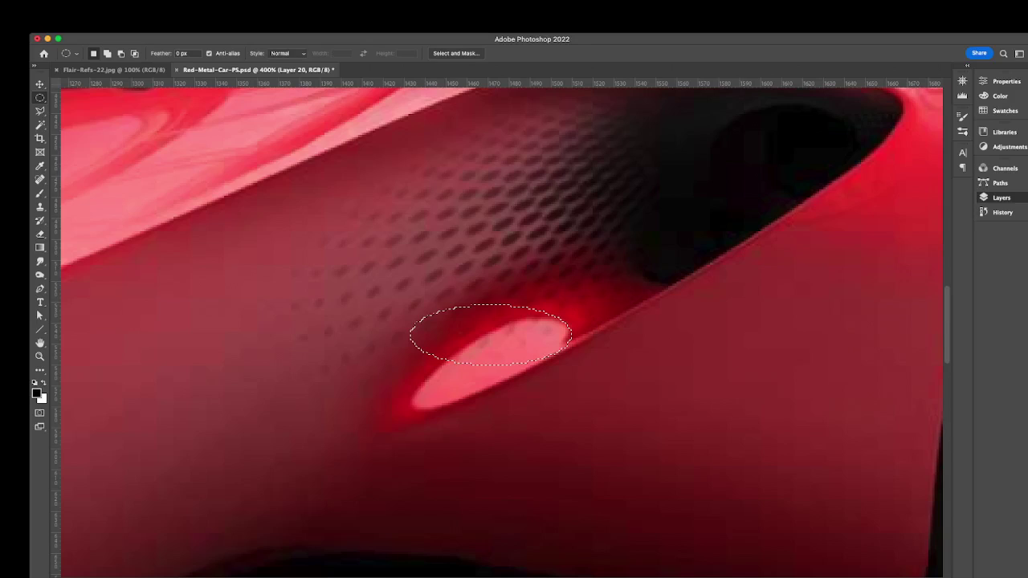
Rotate the elliptical selection to about -25°, move it onto the pink highlight and flatten it to about 82% height.
{"action": "key", "text": "super+t"}
{"action": "left_click_drag", "start_coordinate": [582, 373], "coordinate": [587, 315]}
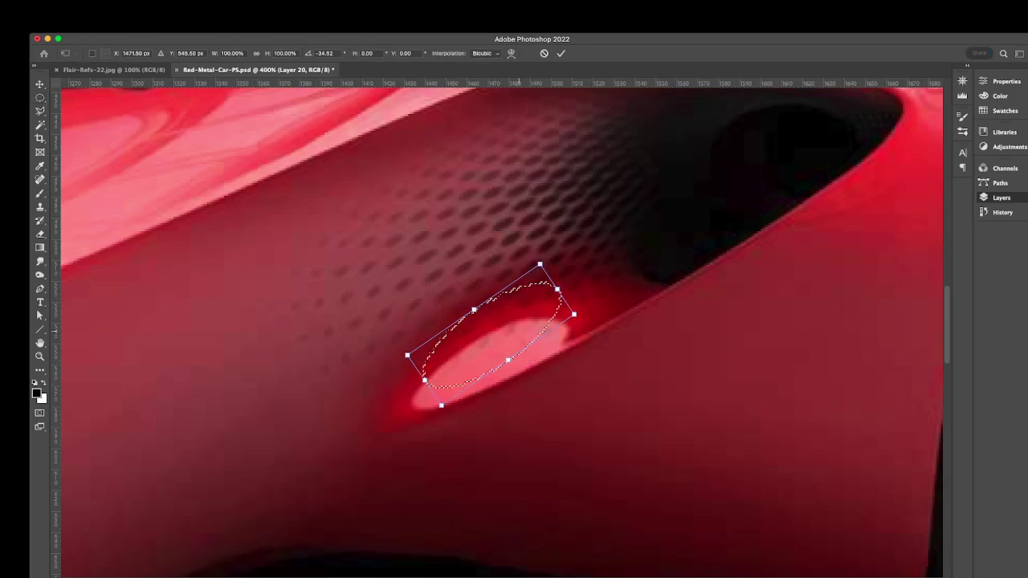
{"action": "left_click_drag", "start_coordinate": [491, 334], "coordinate": [480, 358]}
{"action": "left_click_drag", "start_coordinate": [570, 310], "coordinate": [577, 326]}
{"action": "left_click_drag", "start_coordinate": [508, 341], "coordinate": [475, 342]}
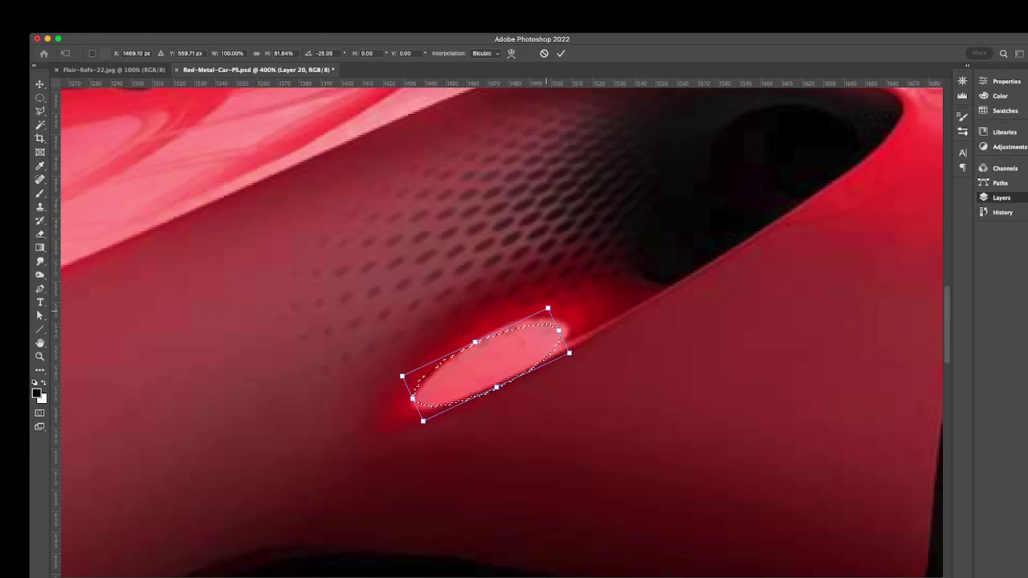
Distort the selection's corners until the ellipse follows the pink highlight's outline, and apply the transformation.
{"action": "left_click_drag", "start_coordinate": [548, 307], "coordinate": [548, 295]}
{"action": "left_click_drag", "start_coordinate": [569, 353], "coordinate": [579, 356]}
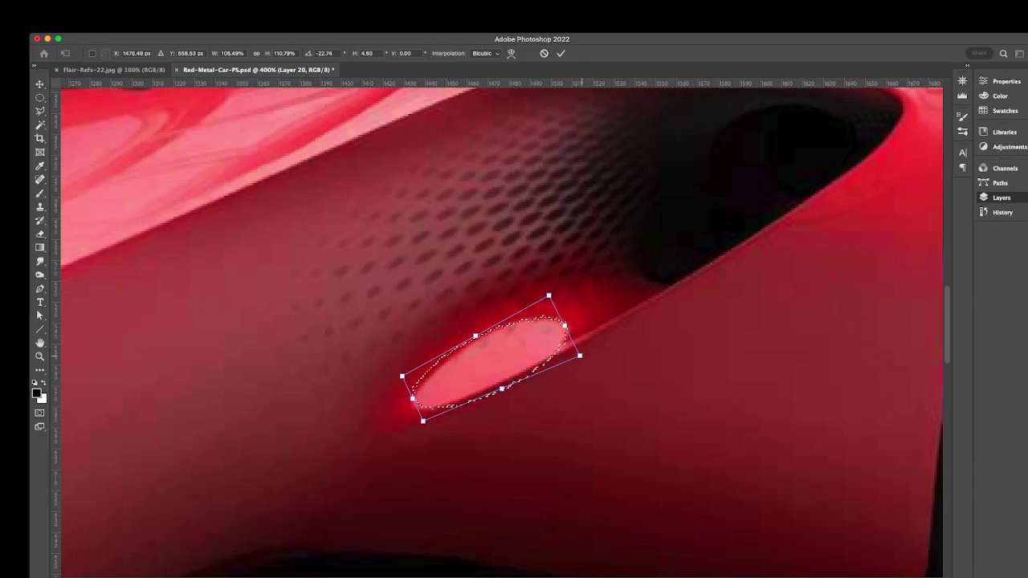
{"action": "left_click_drag", "start_coordinate": [402, 375], "coordinate": [405, 387]}
{"action": "key", "text": "Up"}
{"action": "key", "text": "Up"}
{"action": "key", "text": "Up"}
{"action": "key", "text": "Left"}
{"action": "key", "text": "Left"}
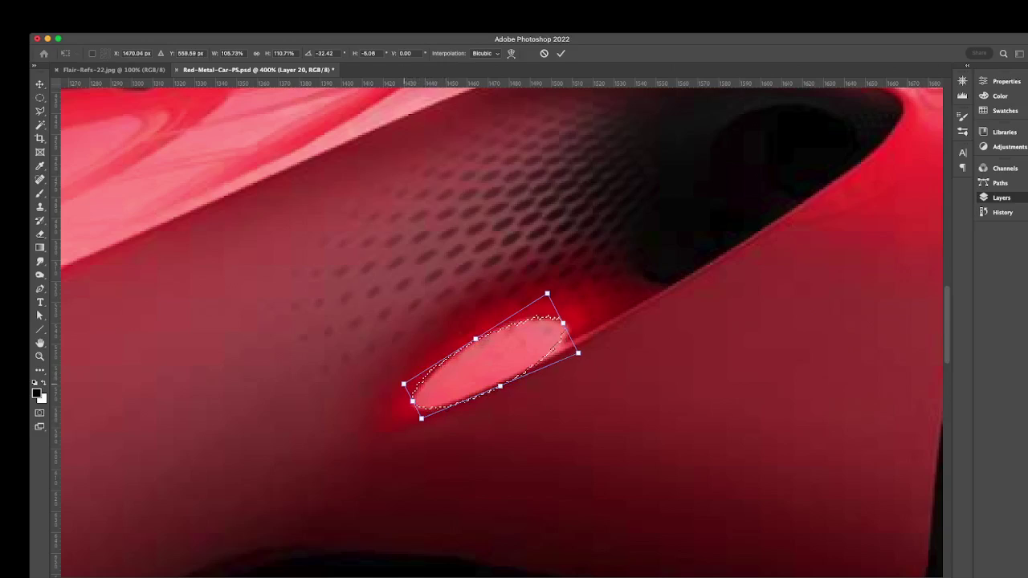
{"action": "key", "text": "Right"}
{"action": "key", "text": "Right"}
{"action": "key", "text": "Down"}
{"action": "key", "text": "Down"}
{"action": "key", "text": "Down"}
{"action": "left_click_drag", "start_coordinate": [406, 387], "coordinate": [420, 417]}
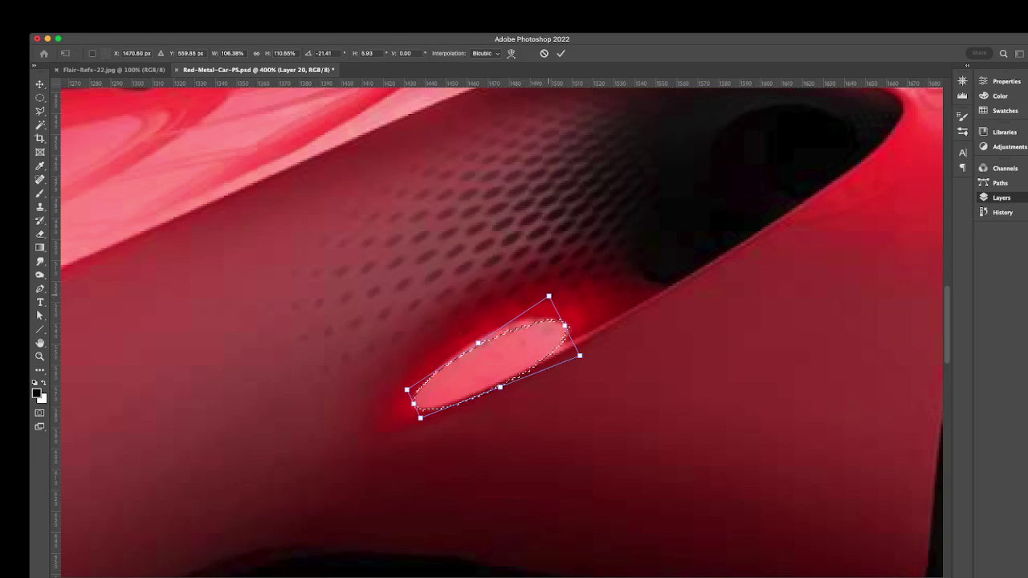
{"action": "left_click_drag", "start_coordinate": [548, 296], "coordinate": [549, 292]}
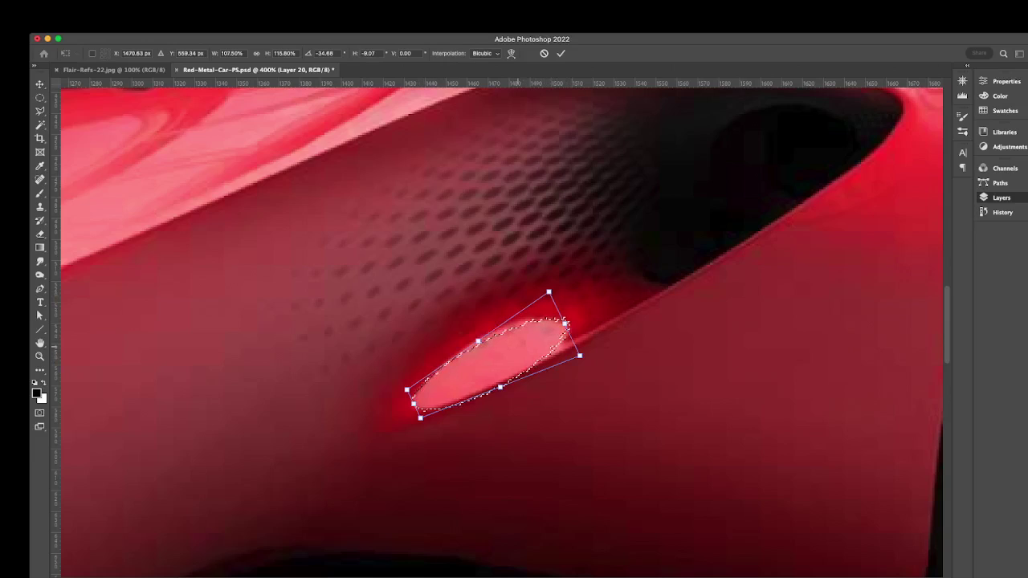
{"action": "key", "text": "Return"}
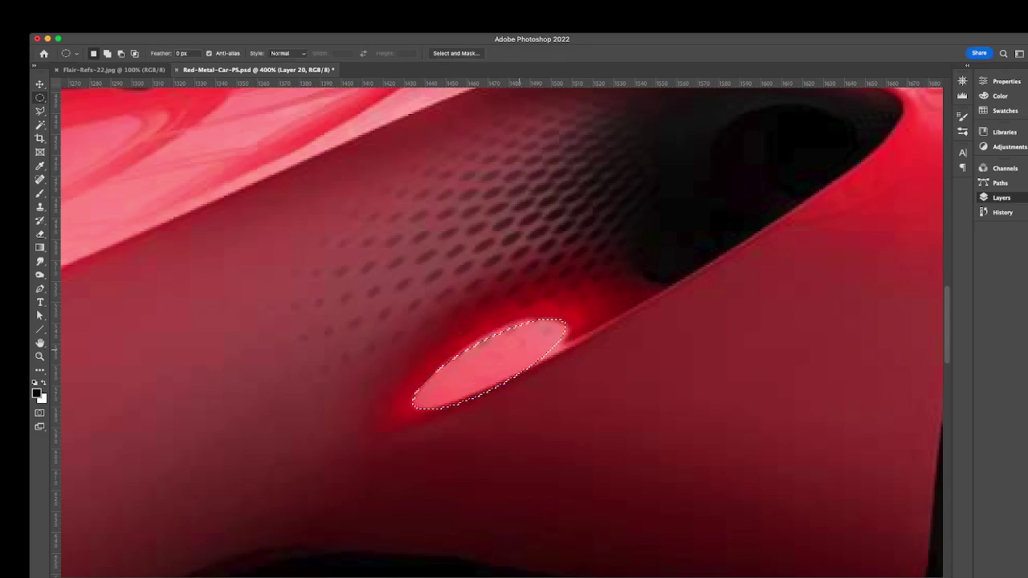
Sample the pink from the highlight, fill the elliptical selection with it and deselect.
{"action": "key", "text": "i"}
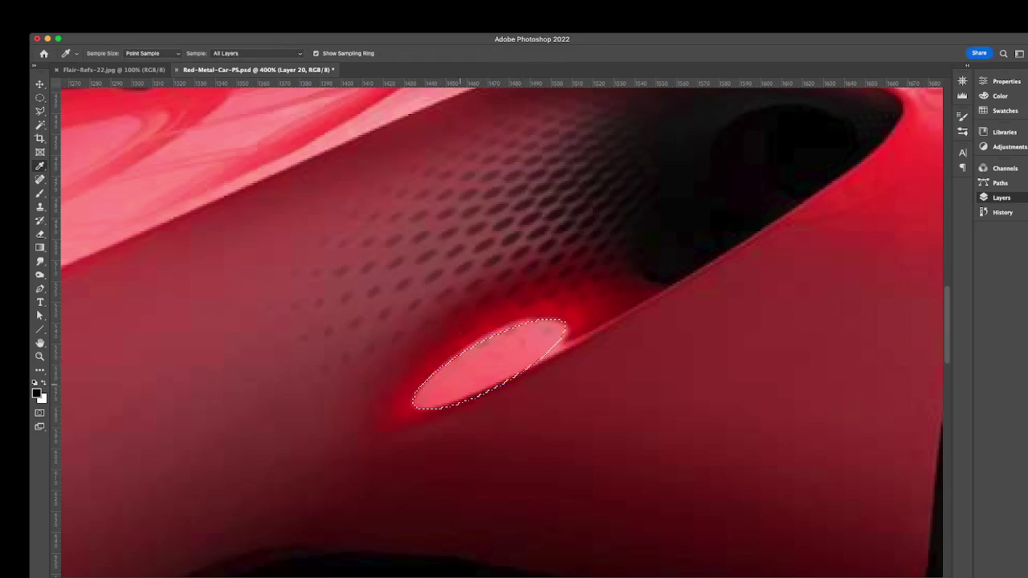
{"action": "left_click", "coordinate": [478, 366]}
{"action": "key", "text": "alt+BackSpace"}
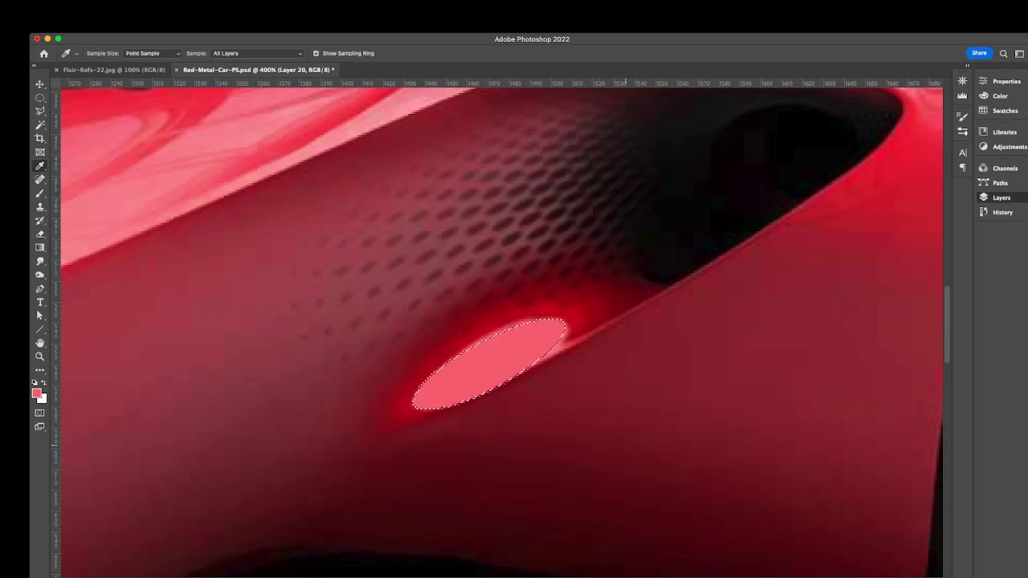
{"action": "key", "text": "super+d"}
Compare the filled pink ellipse with the reference highlight, hide it, and sample the red glow beside the highlight's lower end.
{"action": "key", "text": "super+comma"}
{"action": "key", "text": "super+comma"}
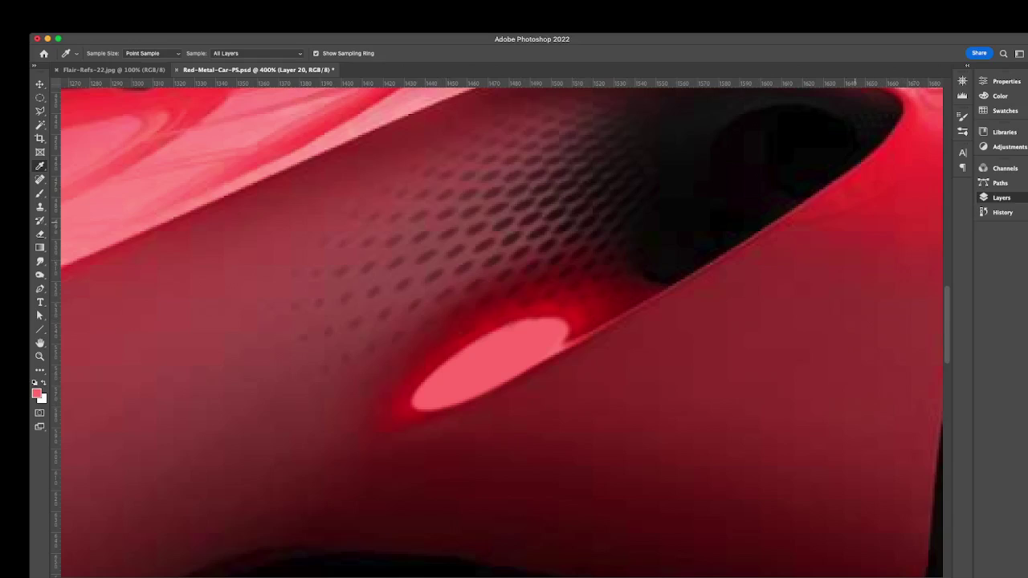
{"action": "key", "text": "super+comma"}
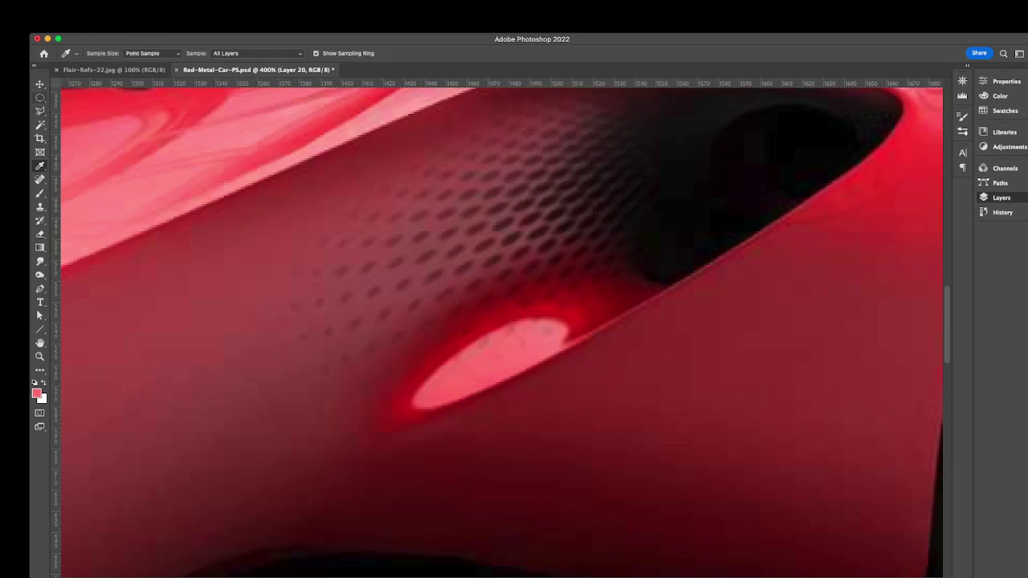
{"action": "left_click", "coordinate": [41, 111]}
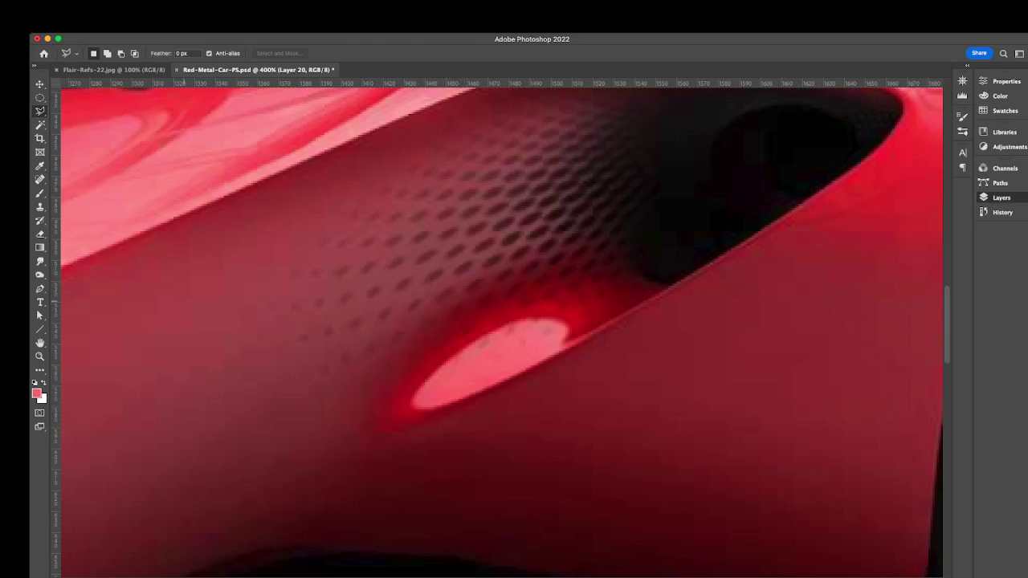
{"action": "key", "text": "i"}
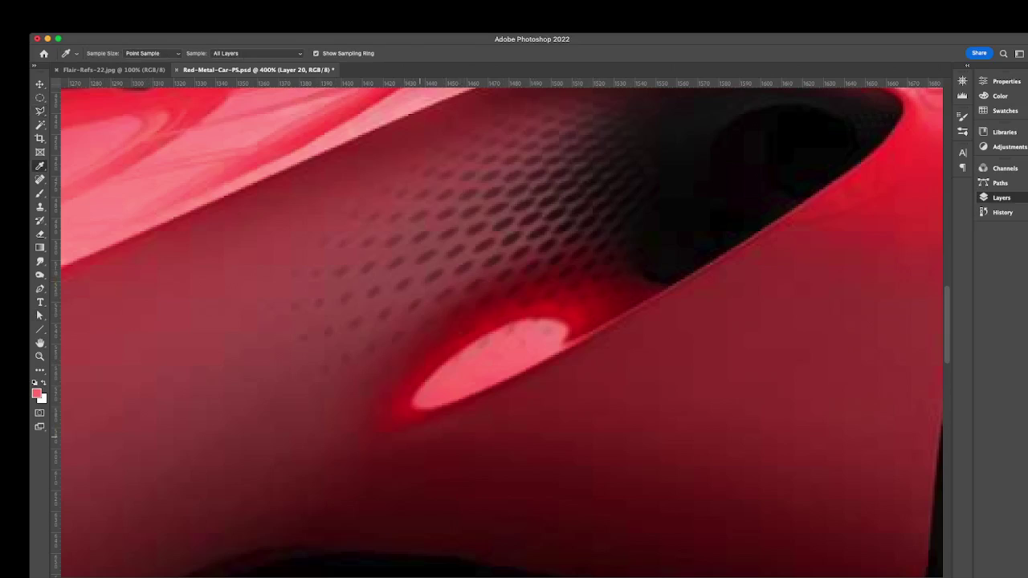
{"action": "left_click", "coordinate": [406, 411]}
Draw an elliptical selection about 177 px wide around the pink highlight, rotate it to about -28°, centre it on the glow and apply.
{"action": "key", "text": "m"}
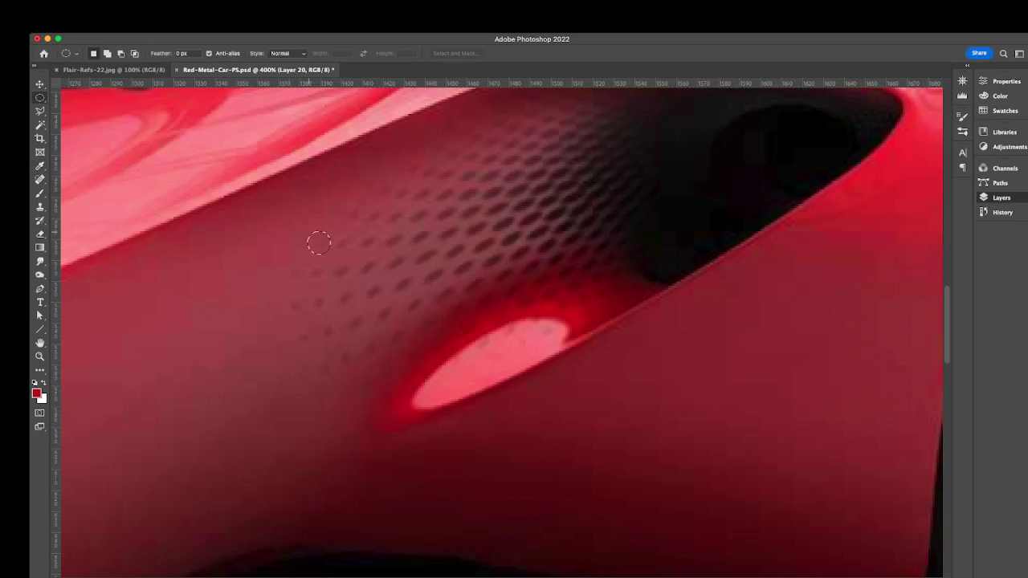
{"action": "left_click_drag", "start_coordinate": [309, 233], "coordinate": [679, 439]}
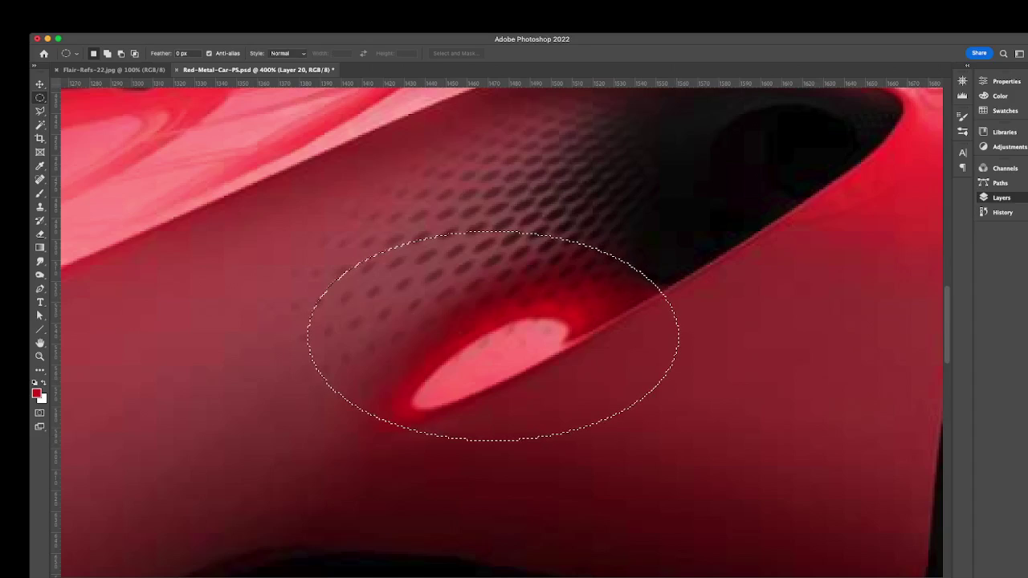
{"action": "key", "text": "super+t"}
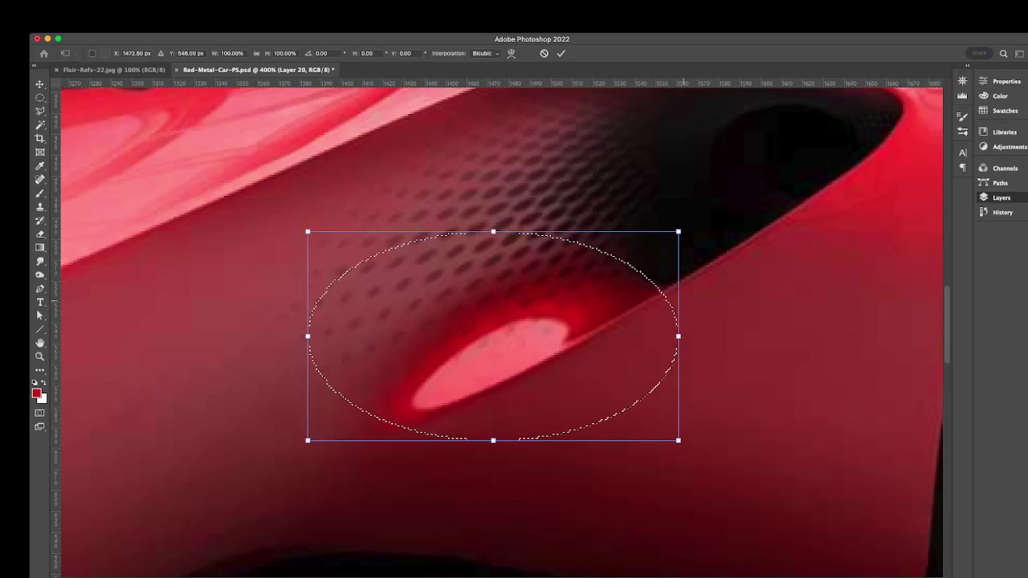
{"action": "left_click_drag", "start_coordinate": [685, 304], "coordinate": [656, 211]}
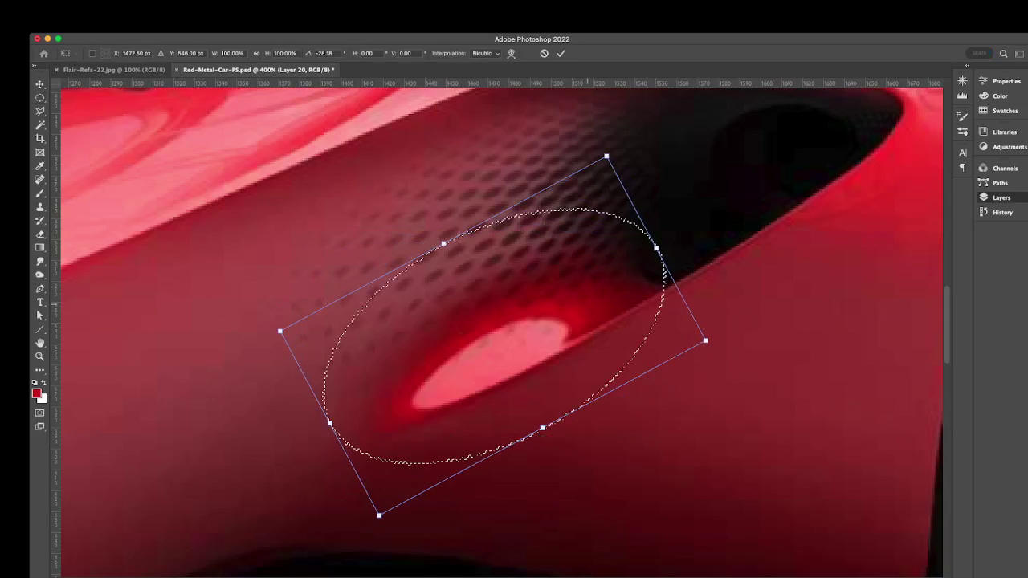
{"action": "left_click_drag", "start_coordinate": [584, 310], "coordinate": [586, 307]}
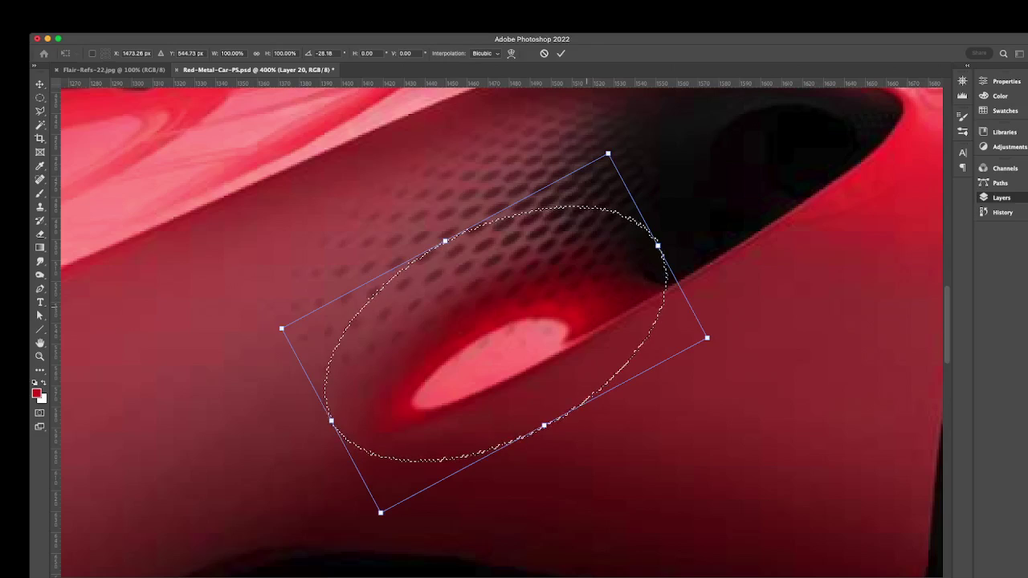
{"action": "key", "text": "Return"}
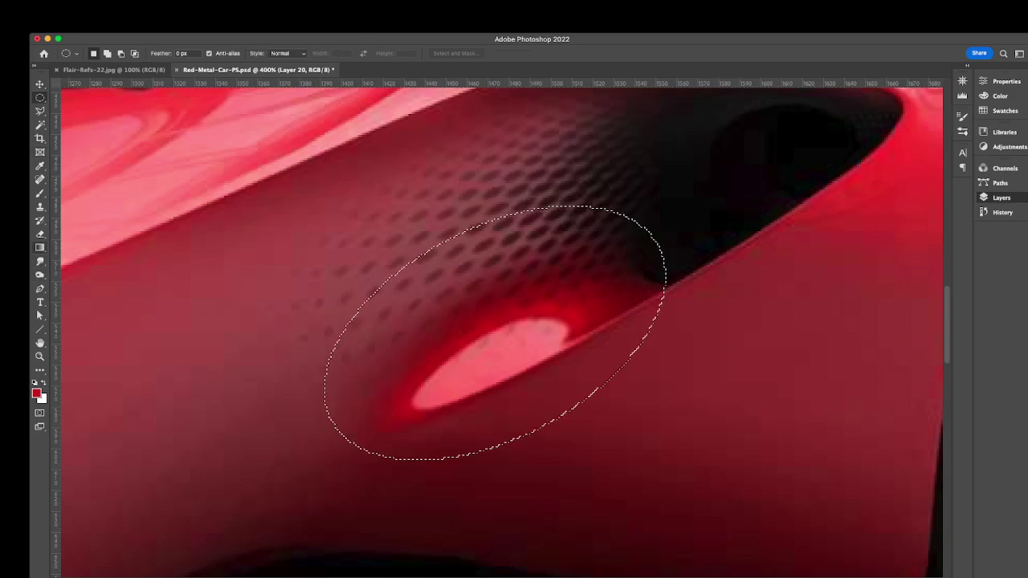
{"action": "key", "text": "g"}
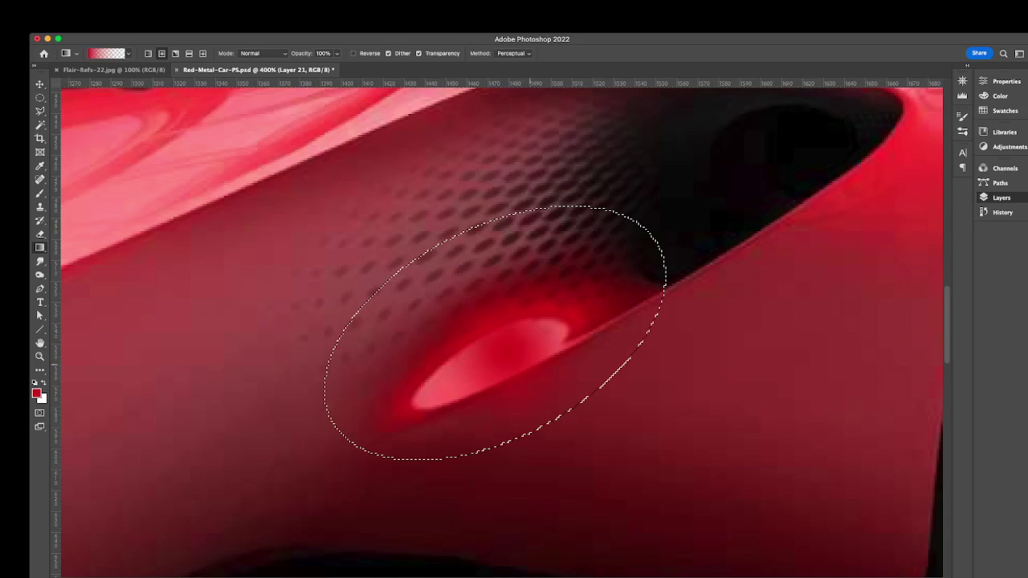
{"action": "left_click_drag", "start_coordinate": [505, 351], "coordinate": [181, 438]}
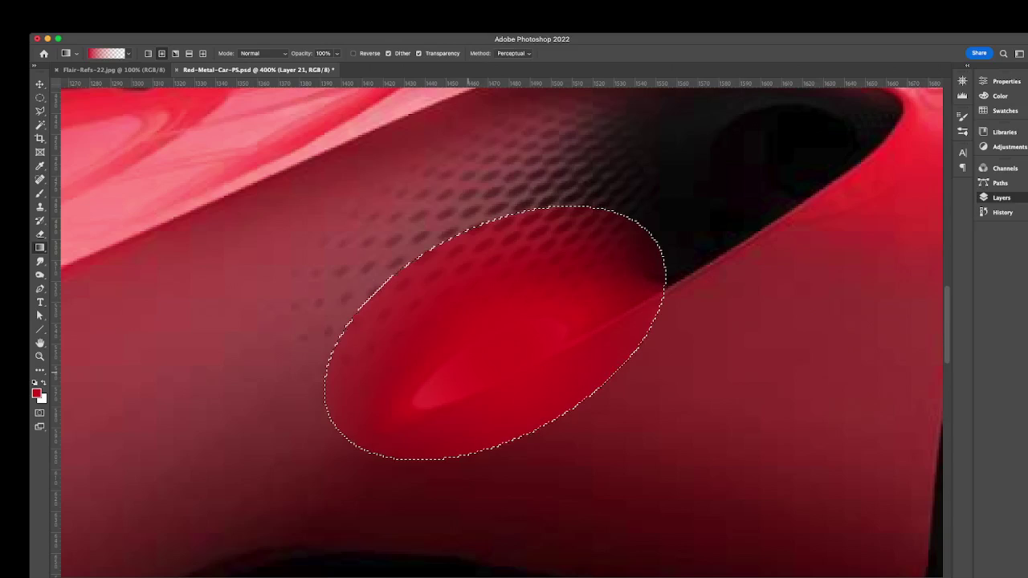
{"action": "key", "text": "super+z"}
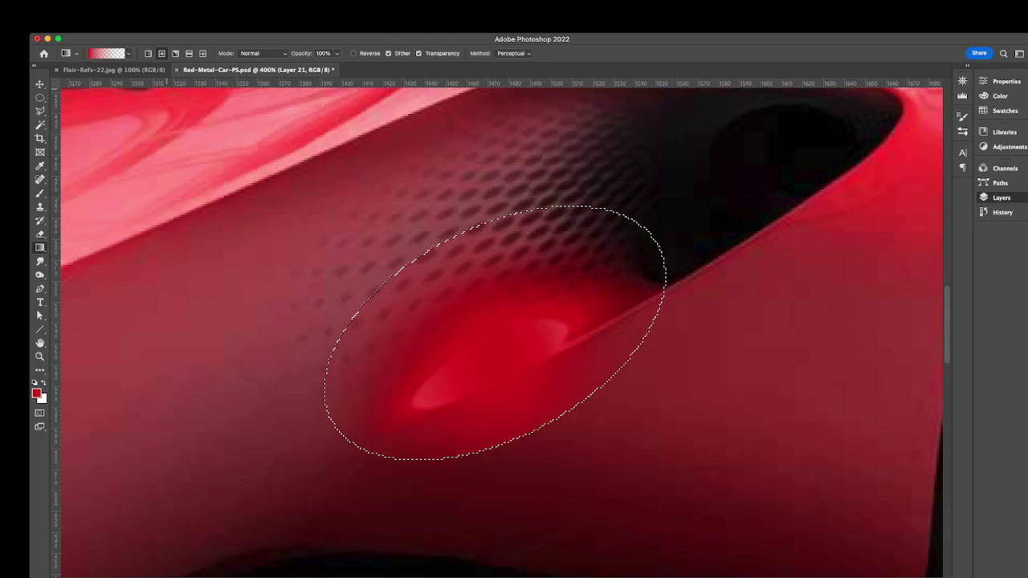
{"action": "key", "text": "super+z"}
Build up the glow with radial red-to-transparent gradients from the highlight's centre inside the elliptical selection, and deselect.
{"action": "key", "text": "alt"}
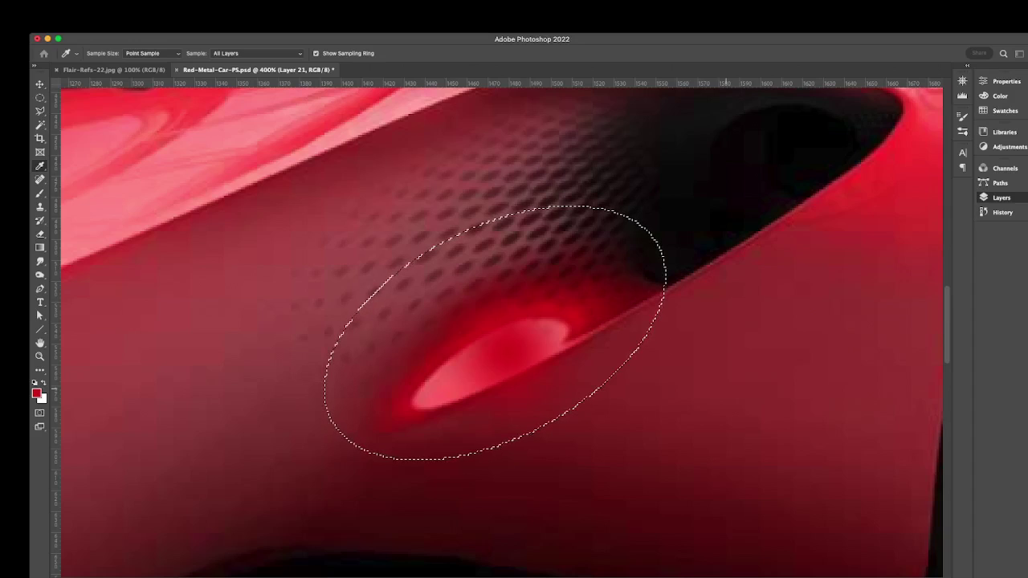
{"action": "key", "text": "g"}
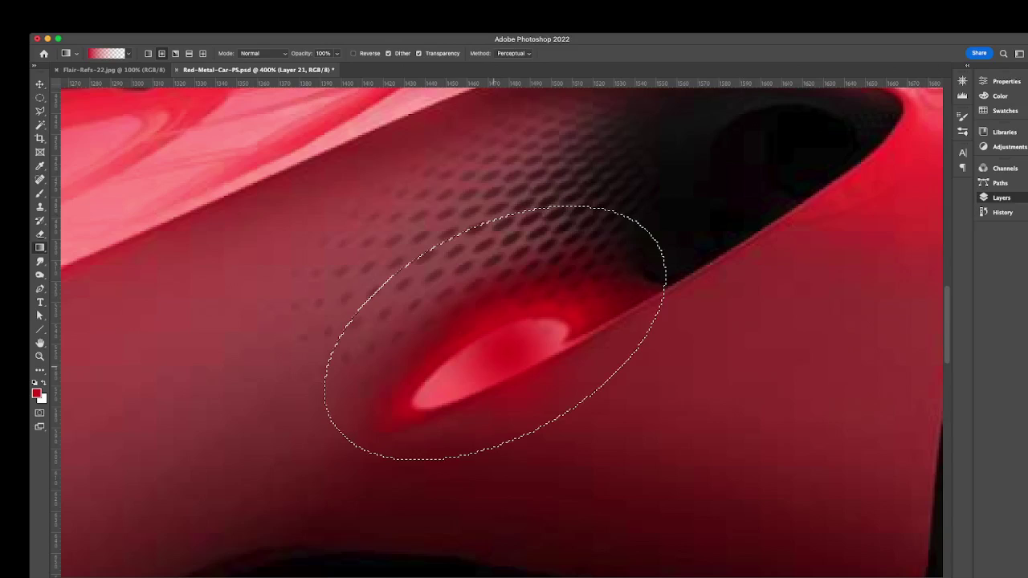
{"action": "left_click_drag", "start_coordinate": [495, 367], "coordinate": [370, 314]}
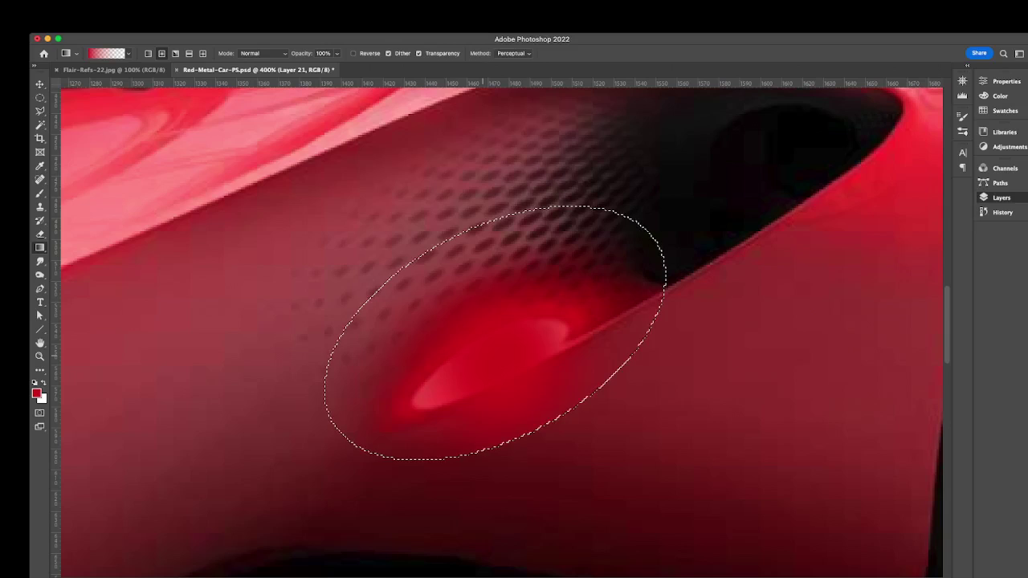
{"action": "left_click_drag", "start_coordinate": [230, 493], "coordinate": [482, 356]}
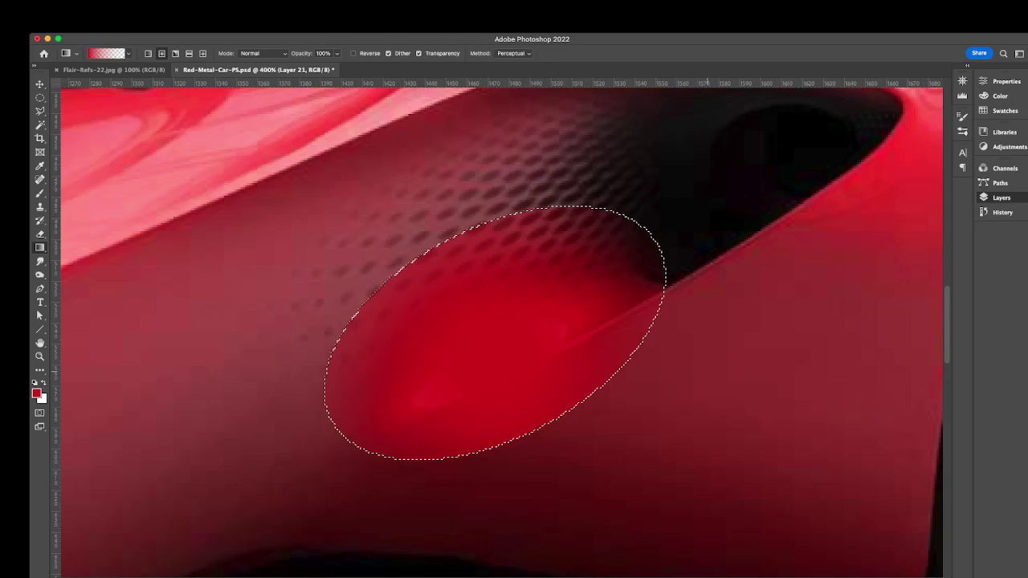
{"action": "key", "text": "super+d"}
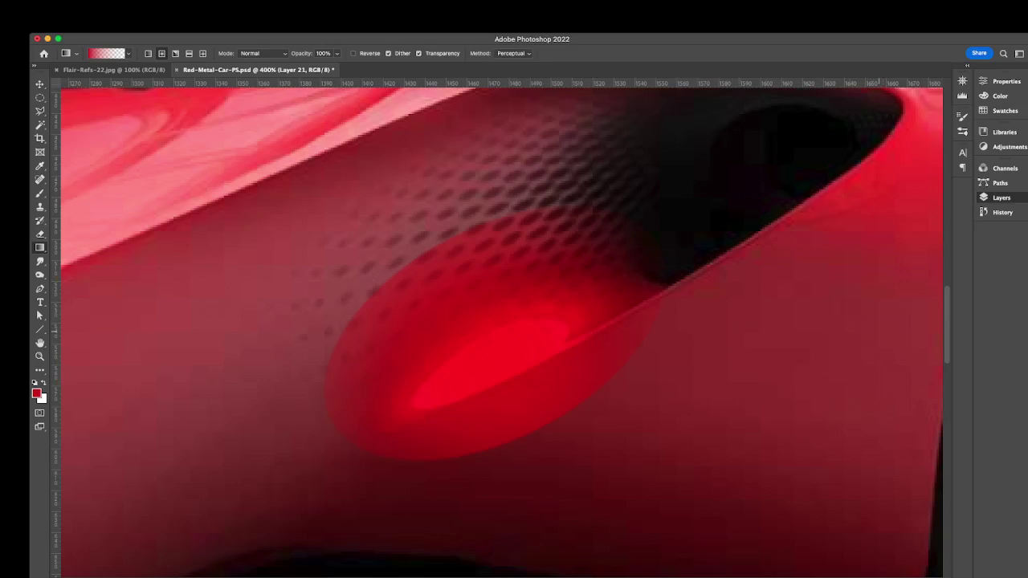
Load the side panel's outline as a selection, remove the red glow outside it, deselect and hide the mesh reference.
{"action": "key", "text": "super+z"}
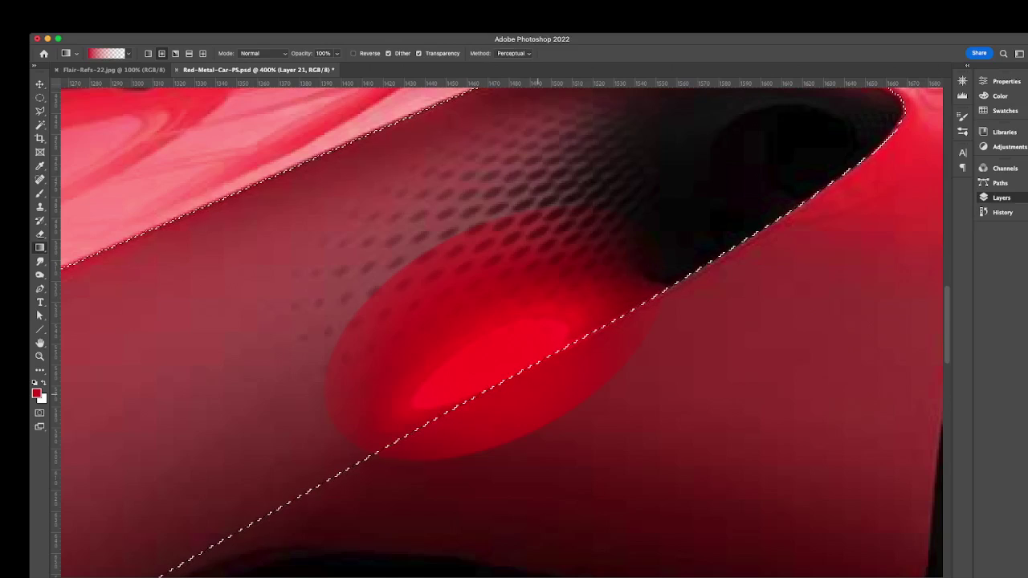
{"action": "key", "text": "super+d"}
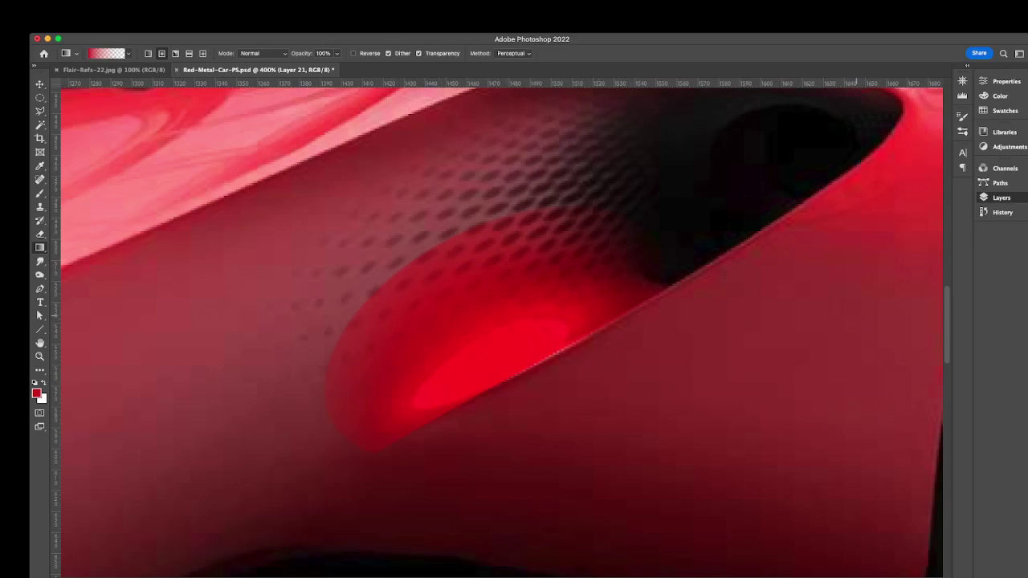
{"action": "key", "text": "super+comma"}
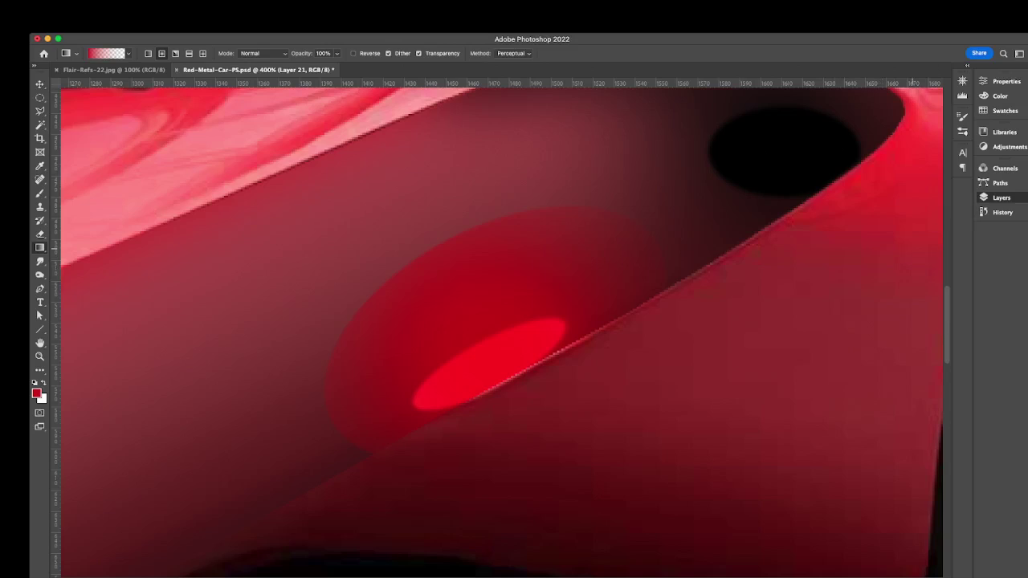
Place the pink ellipse layer above the red glow layer.
{"action": "key", "text": "alt+["}
{"action": "key", "text": "super+z"}
{"action": "key", "text": "super+shift+z"}
{"action": "key", "text": "super+z"}
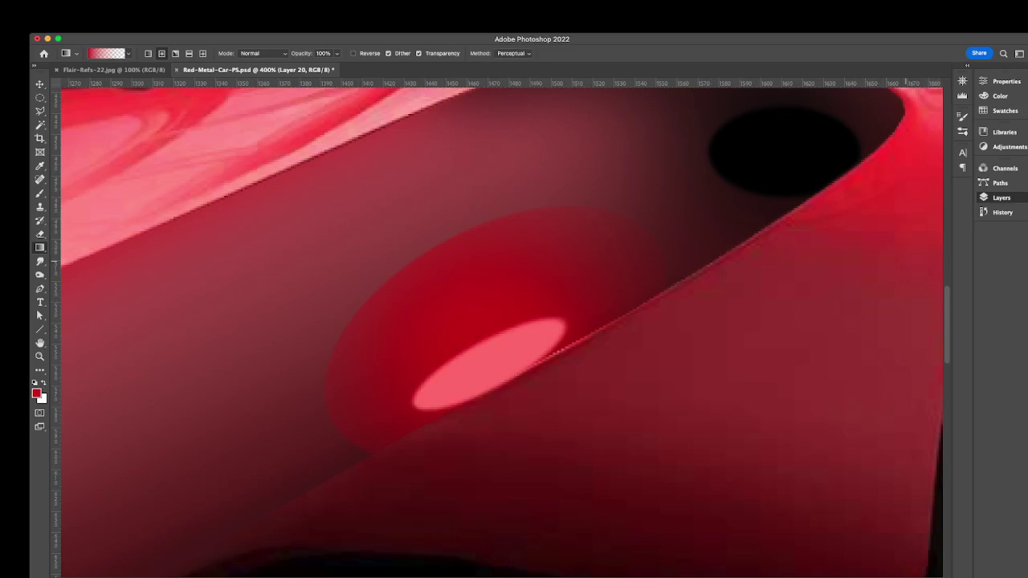
{"action": "key", "text": "super+z"}
{"action": "key", "text": "super+shift+z"}
Fade the outer edge of the red glow with a soft eraser at 7% flow.
{"action": "key", "text": "e"}
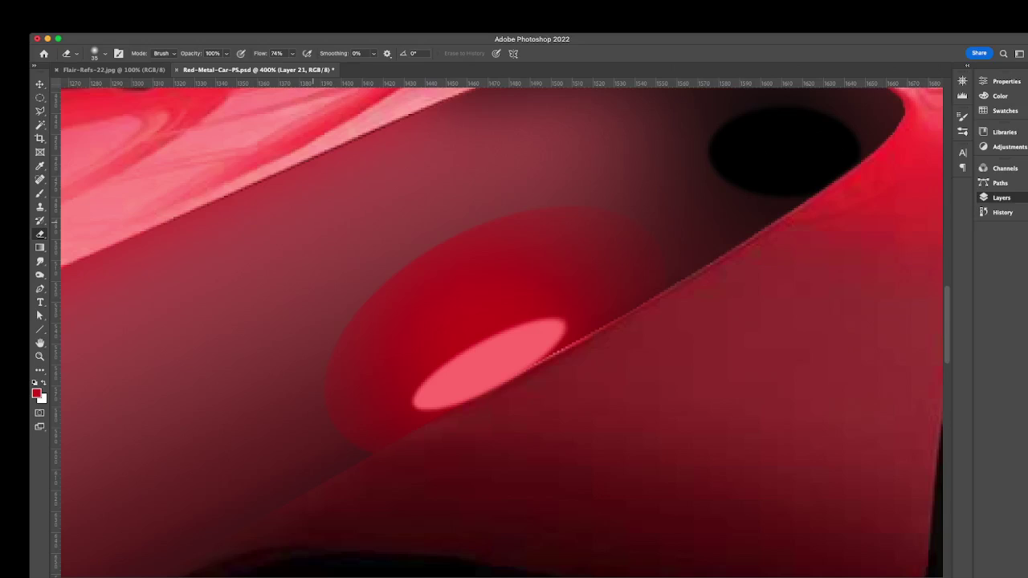
{"action": "left_click_drag", "start_coordinate": [260, 53], "coordinate": [205, 53]}
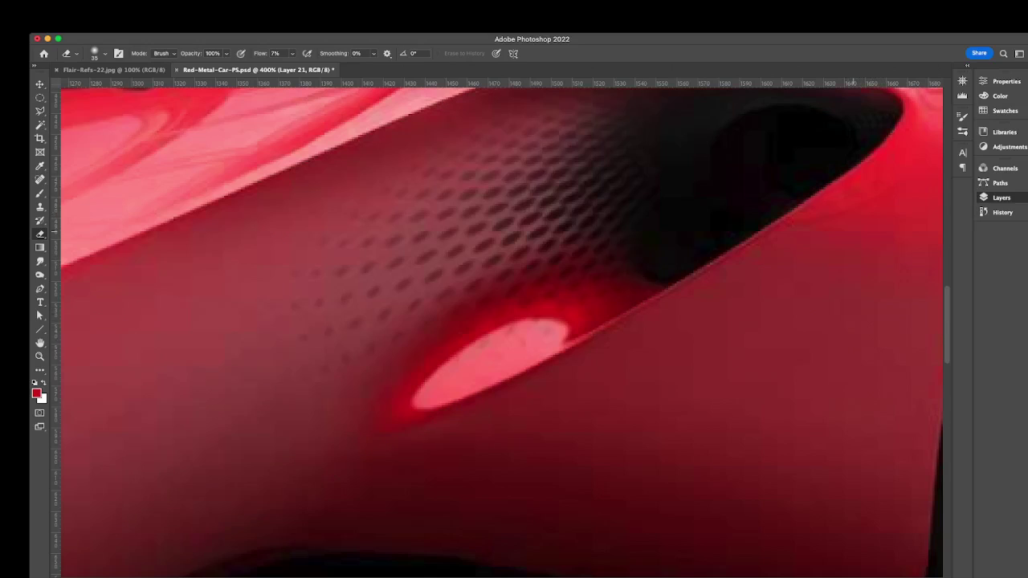
{"action": "key", "text": "ctrl+shift+z"}
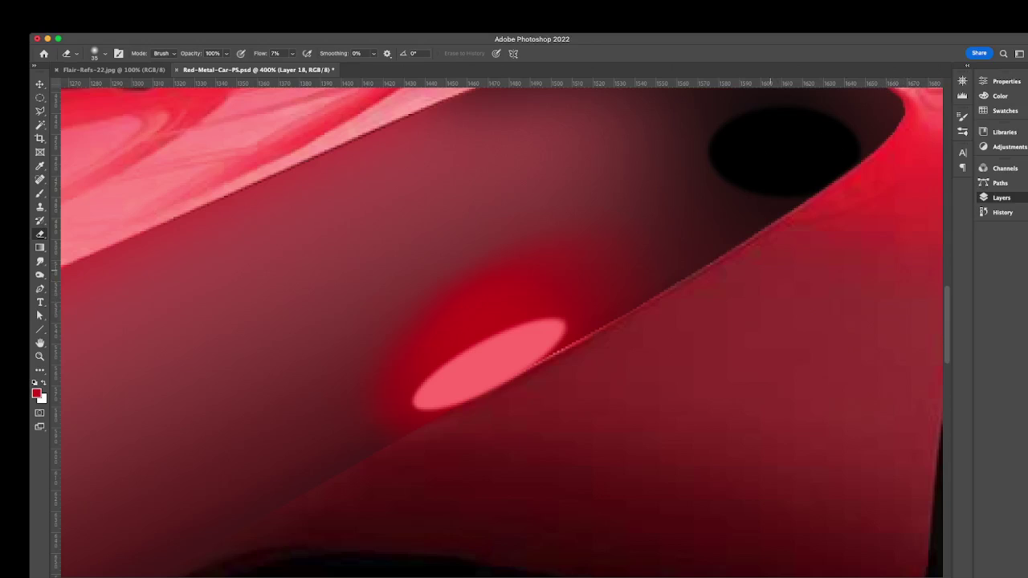
Compare the rebuilt opening, red glow and pink highlight with the mesh reference by switching the layers' visibility.
{"action": "key", "text": "super+z"}
{"action": "key", "text": "super+shift+z"}
{"action": "left_click_drag", "start_coordinate": [753, 265], "coordinate": [751, 269]}
{"action": "scroll", "coordinate": [498, 329], "scroll_direction": "up", "scroll_amount": 2}
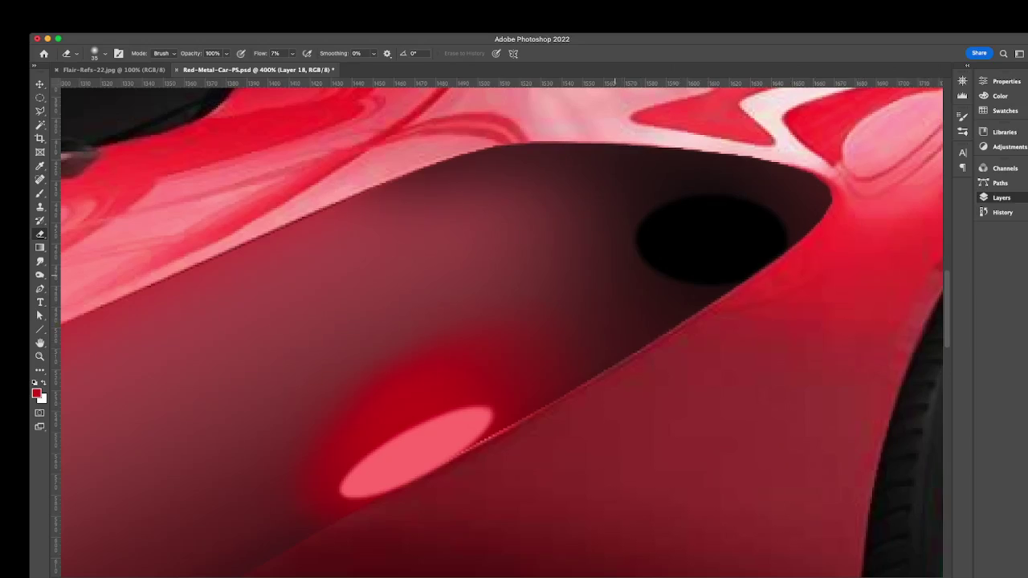
{"action": "key", "text": "b"}
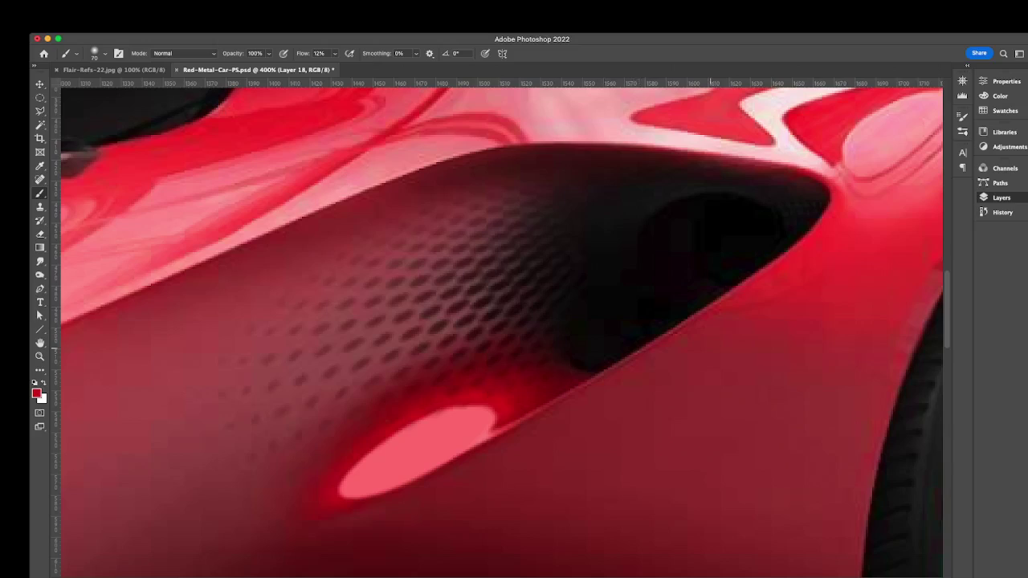
{"action": "key", "text": "super+shift+z"}
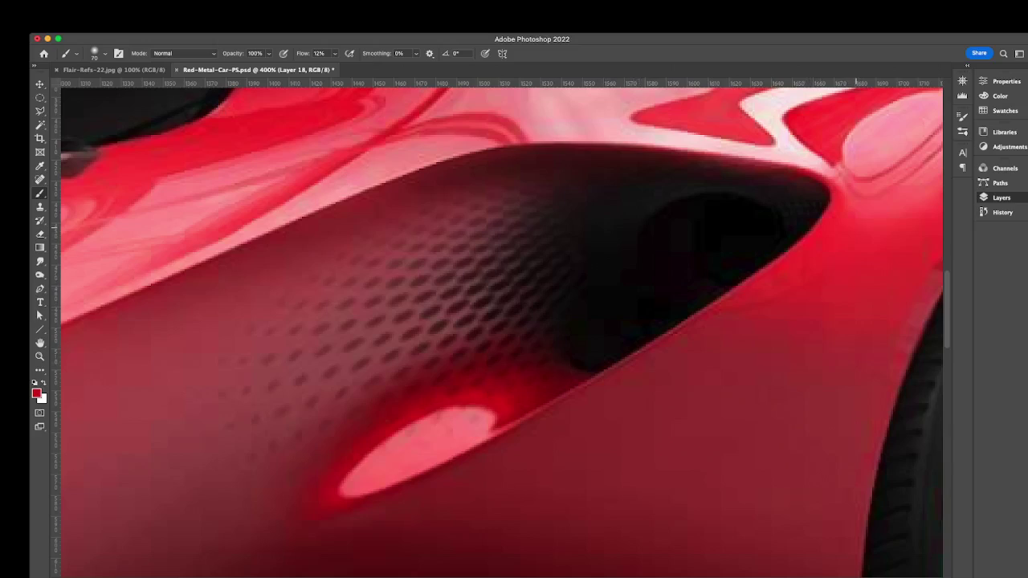
{"action": "key", "text": "super+z"}
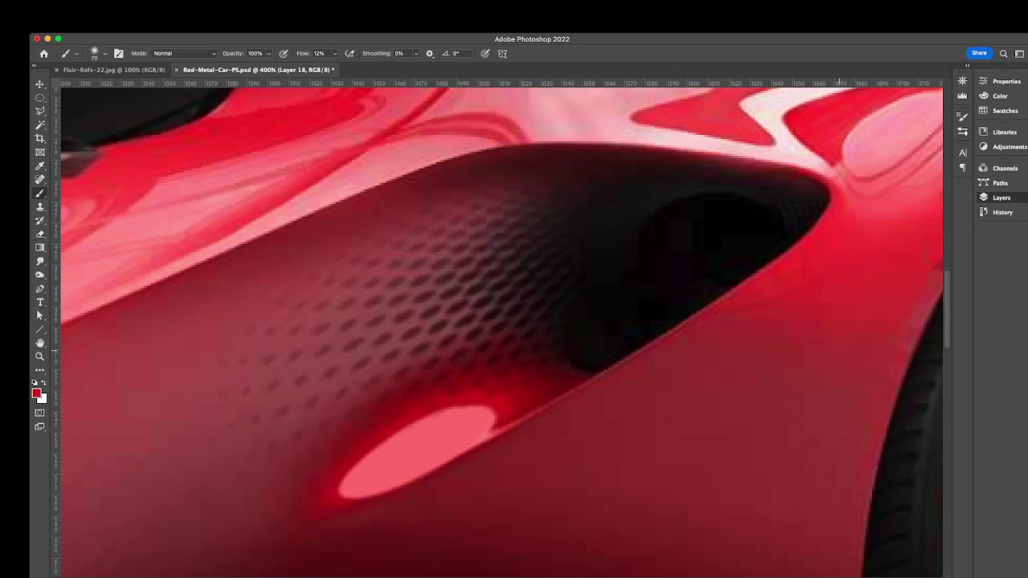
{"action": "key", "text": "super+z"}
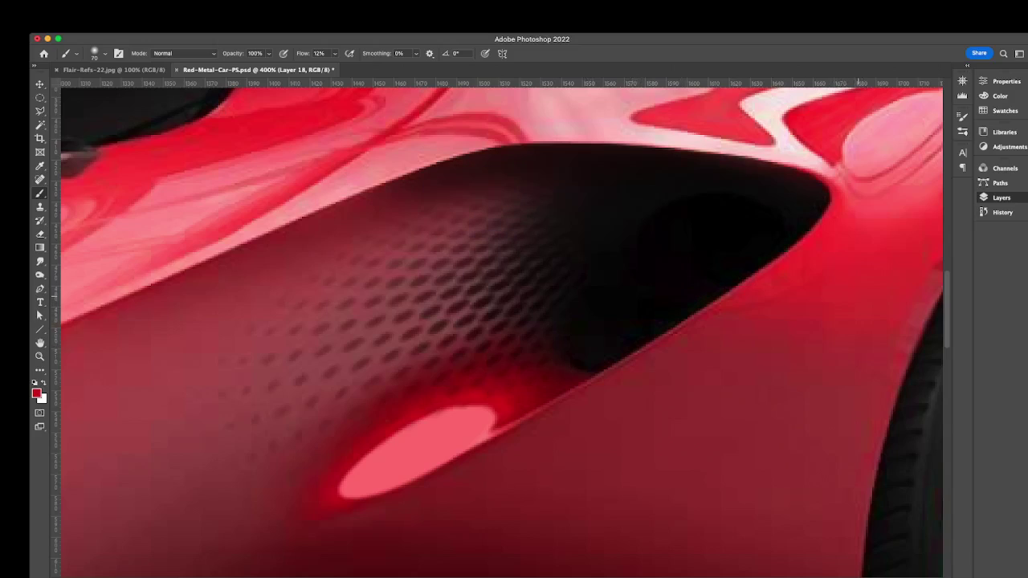
{"action": "key", "text": "super+z"}
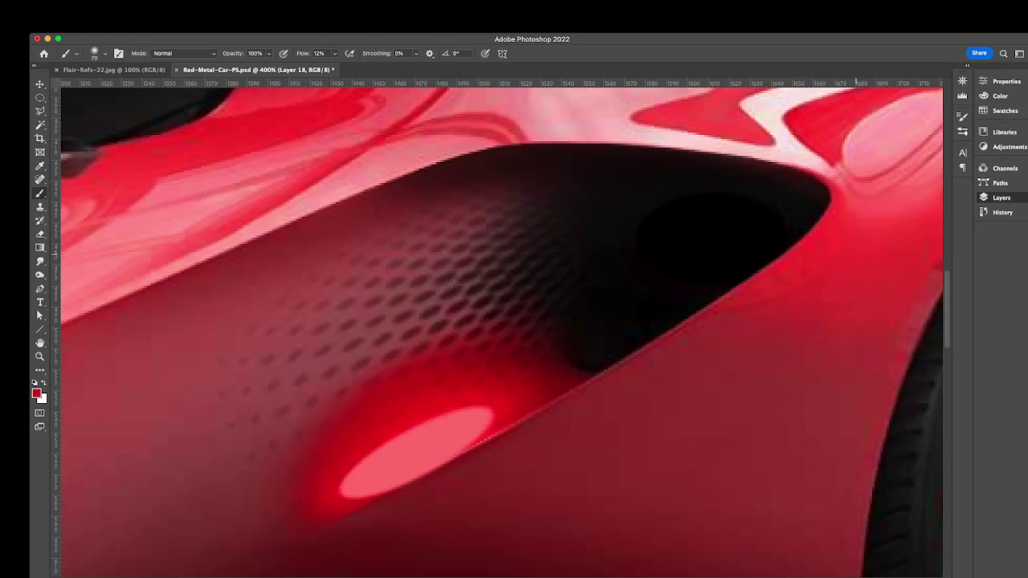
Within the side panel selection, darken the area around the black opening on Layer 18 using a soft black brush at 12% flow.
{"action": "key", "text": "super+z"}
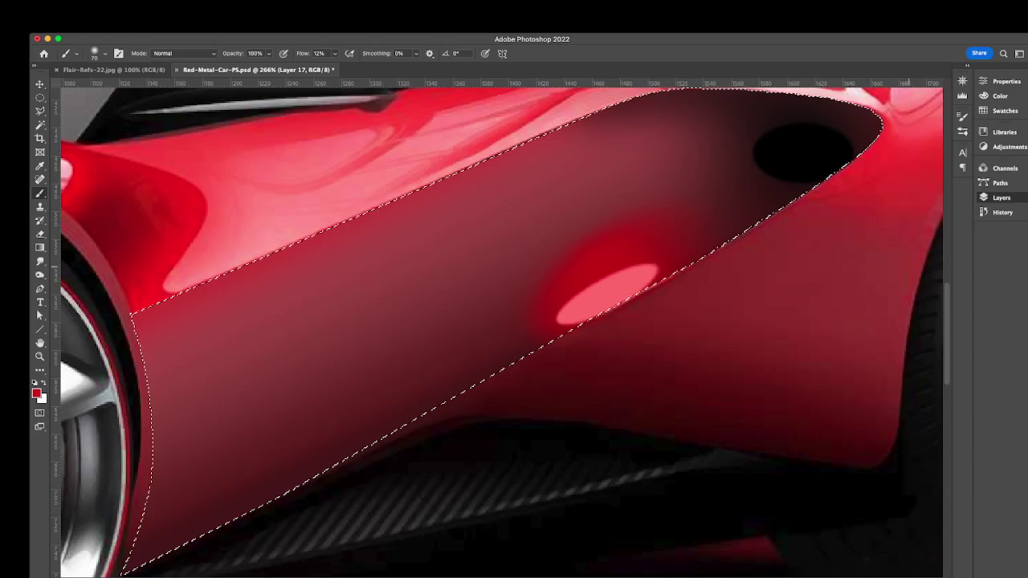
{"action": "key", "text": "super+z"}
{"action": "key", "text": "shift+super+z"}
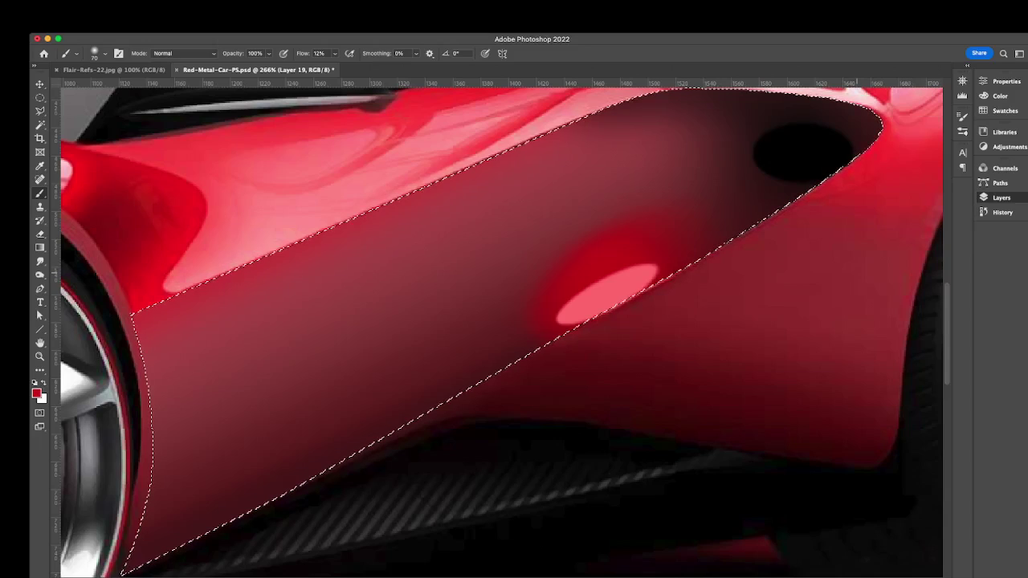
{"action": "key", "text": "alt+bracketleft"}
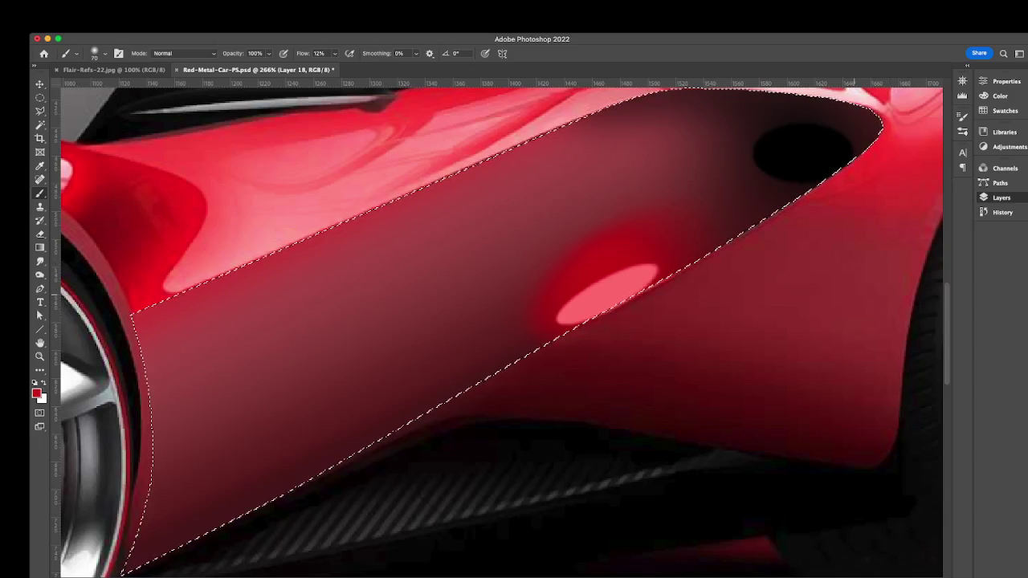
{"action": "key", "text": "super+comma"}
{"action": "key", "text": "super+comma"}
{"action": "left_click_drag", "start_coordinate": [801, 258], "coordinate": [680, 351]}
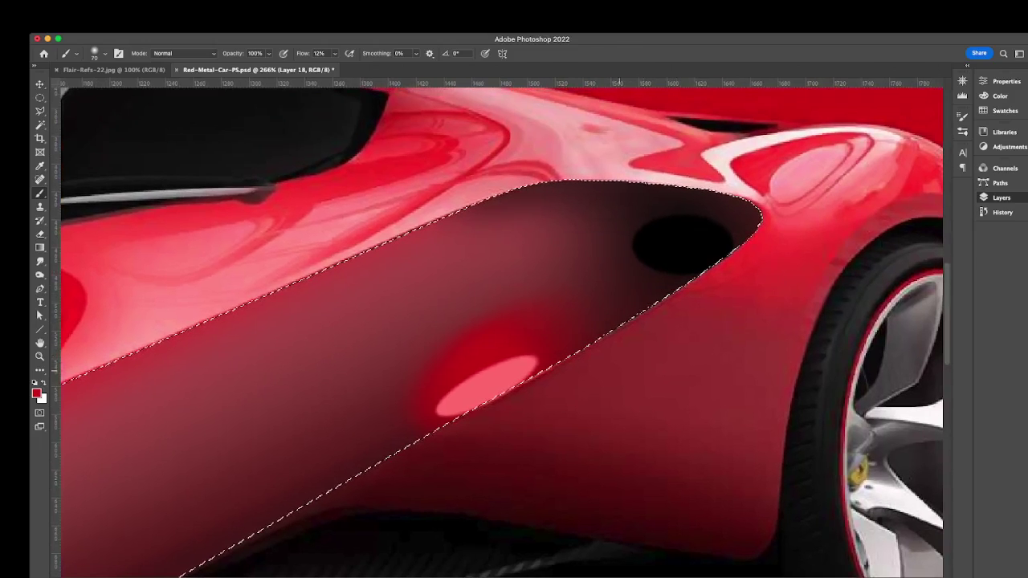
{"action": "key", "text": "d"}
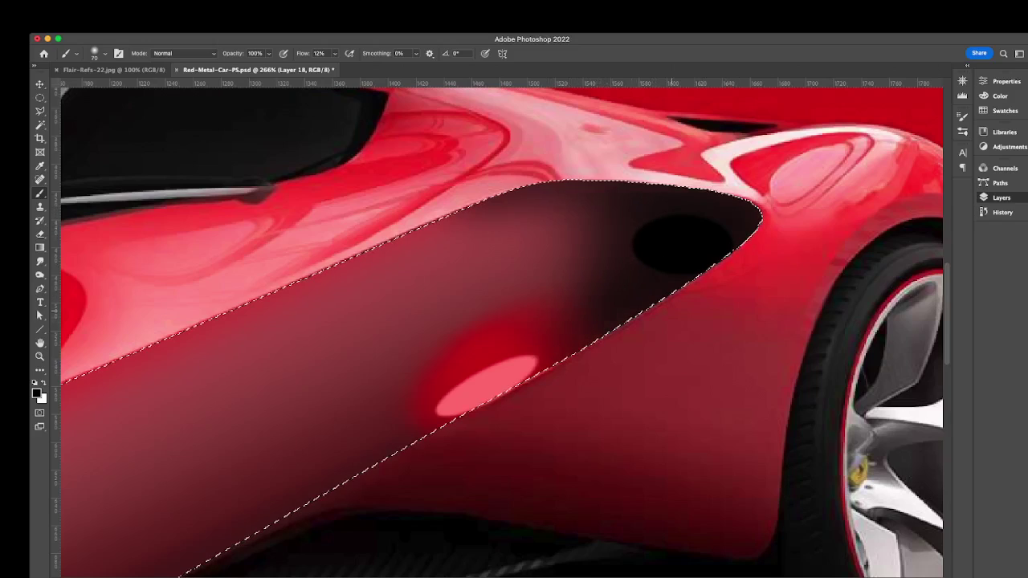
Soften the dark shading around the opening with a soft 121 px eraser at 7% flow, and deselect.
{"action": "key", "text": "e"}
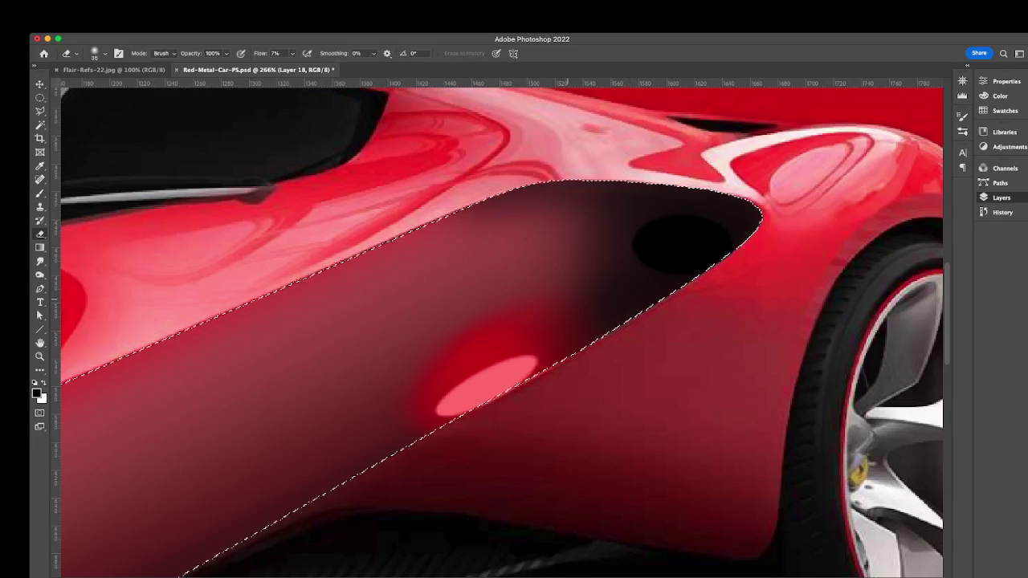
{"action": "key", "text": "]"}
{"action": "key", "text": "]"}
{"action": "key", "text": "]"}
{"action": "key", "text": "]"}
{"action": "key", "text": "]"}
{"action": "key", "text": "]"}
{"action": "key", "text": "]"}
{"action": "key", "text": "]"}
{"action": "key", "text": "]"}
{"action": "key", "text": "super+d"}
Group the rebuilt side panel layers and name the group Scoop.
{"action": "key", "text": "super+minus"}
{"action": "left_click_drag", "start_coordinate": [580, 385], "coordinate": [602, 370]}
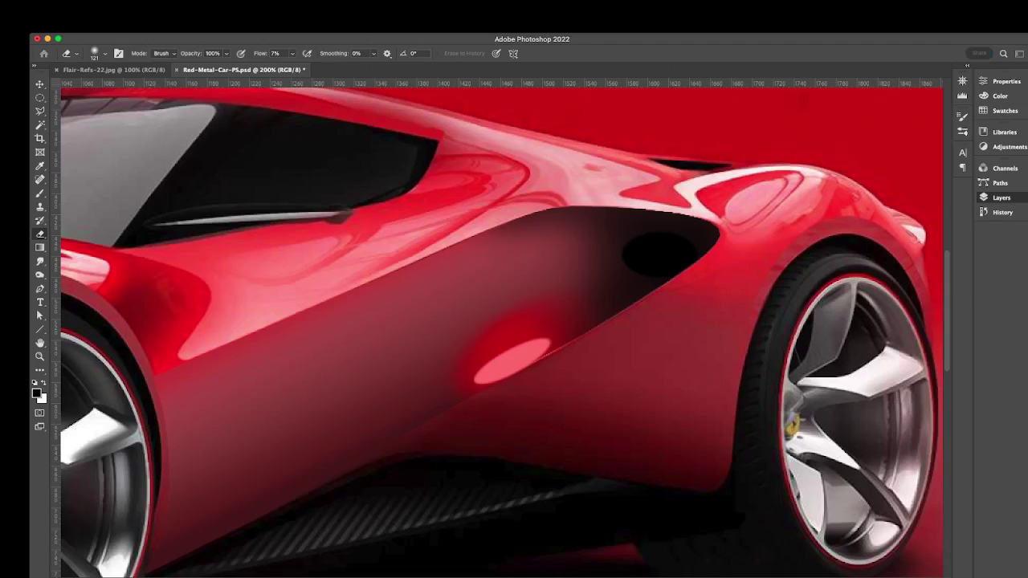
{"action": "key", "text": "Return"}
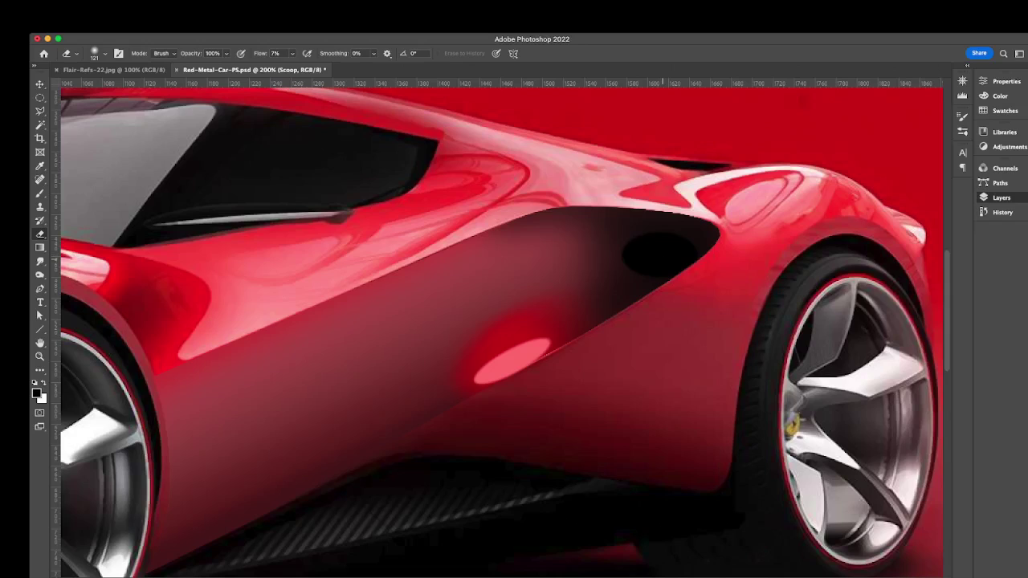
Compare the rebuilt panel with the original mesh artwork by switching the Scoop group's visibility, leaving the group hidden.
{"action": "key", "text": "super+comma"}
{"action": "key", "text": "super+comma"}
{"action": "key", "text": "super+comma"}
{"action": "key", "text": "super+comma"}
{"action": "key", "text": "super+comma"}
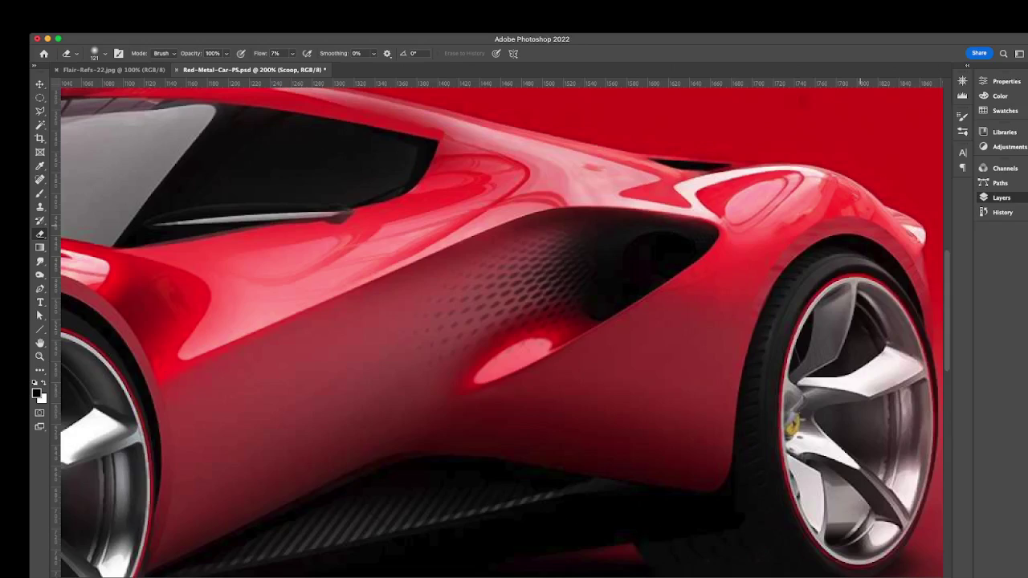
{"action": "key", "text": "super+comma"}
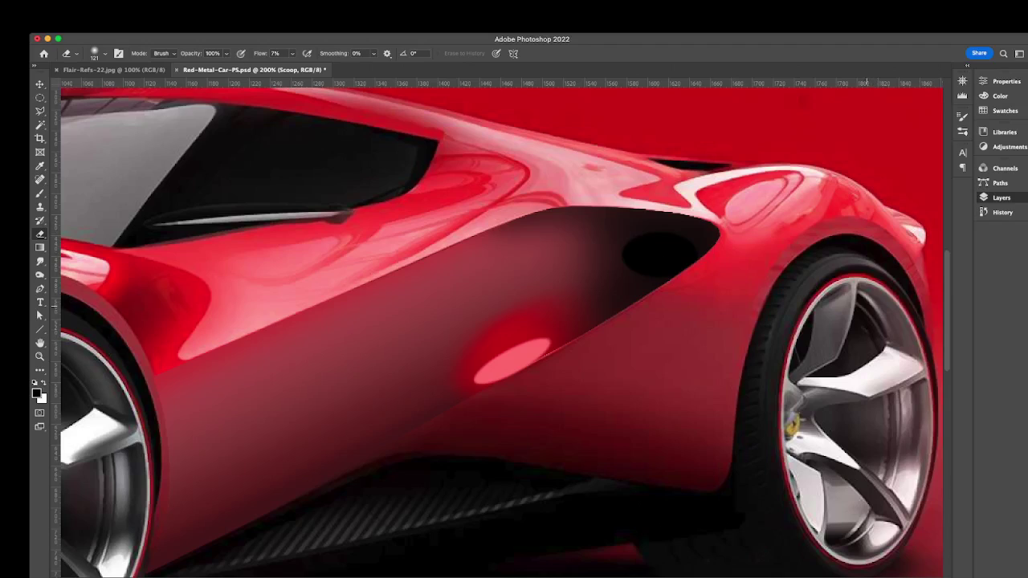
{"action": "key", "text": "alt+bracketright"}
{"action": "key", "text": "super+comma"}
{"action": "key", "text": "super+comma"}
{"action": "key", "text": "alt+bracketright"}
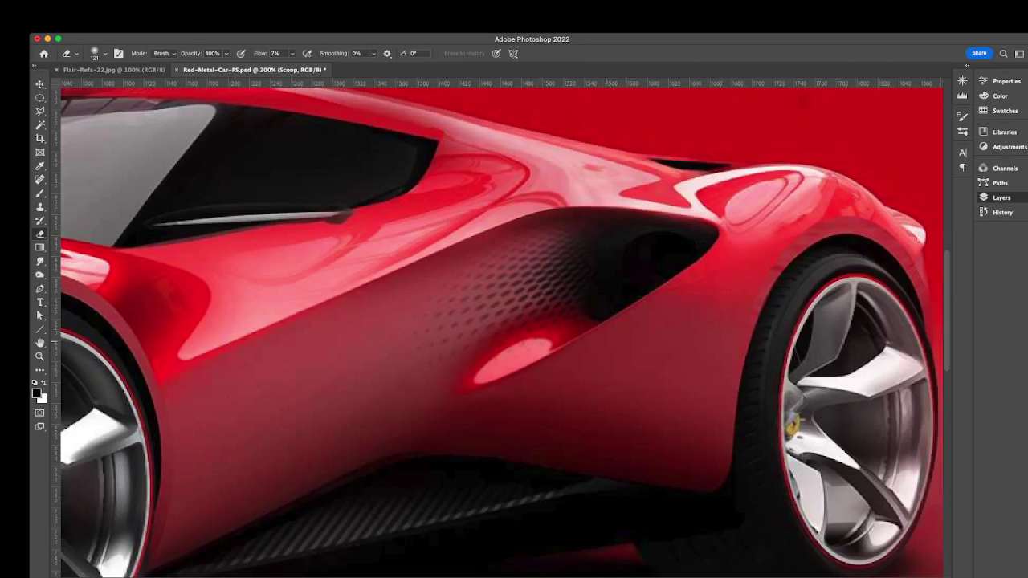
Trace the rear fender around the wheel arch and lower body edge with the Polygonal Lasso, and add a new layer.
{"action": "left_click_drag", "start_coordinate": [729, 315], "coordinate": [595, 285]}
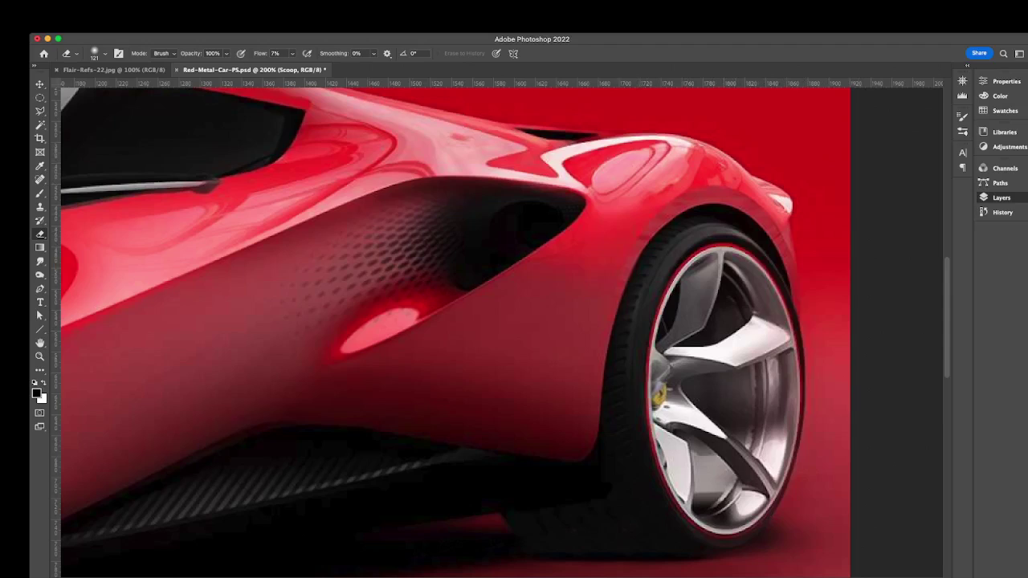
{"action": "key", "text": "l"}
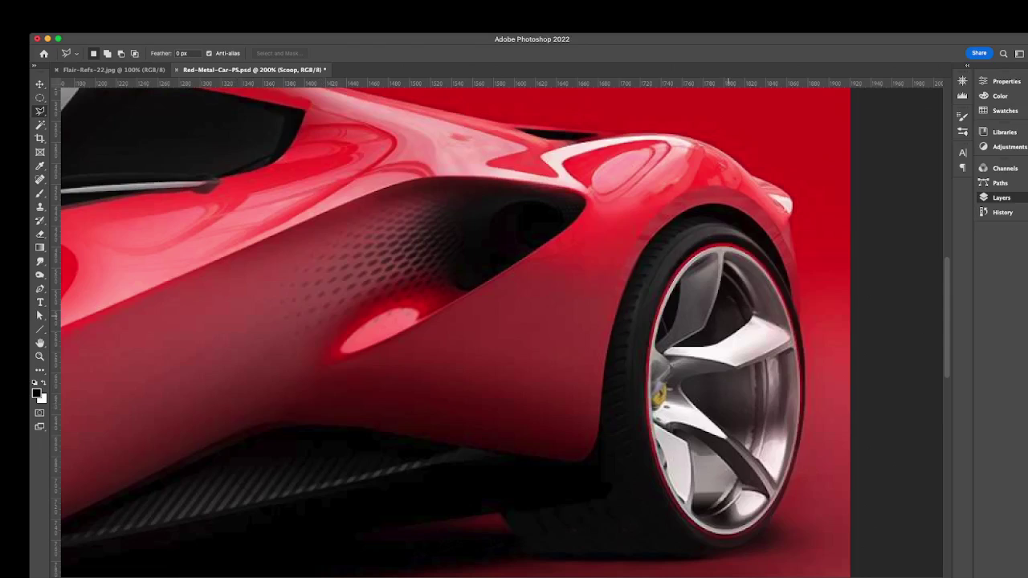
{"action": "mouse_move", "coordinate": [242, 424]}
{"action": "left_mouse_down"}
{"action": "mouse_move", "coordinate": [355, 427]}
{"action": "mouse_move", "coordinate": [588, 465]}
{"action": "mouse_move", "coordinate": [578, 462]}
{"action": "mouse_move", "coordinate": [597, 443]}
{"action": "mouse_move", "coordinate": [616, 303]}
{"action": "mouse_move", "coordinate": [646, 241]}
{"action": "mouse_move", "coordinate": [671, 216]}
{"action": "mouse_move", "coordinate": [737, 205]}
{"action": "left_mouse_up"}
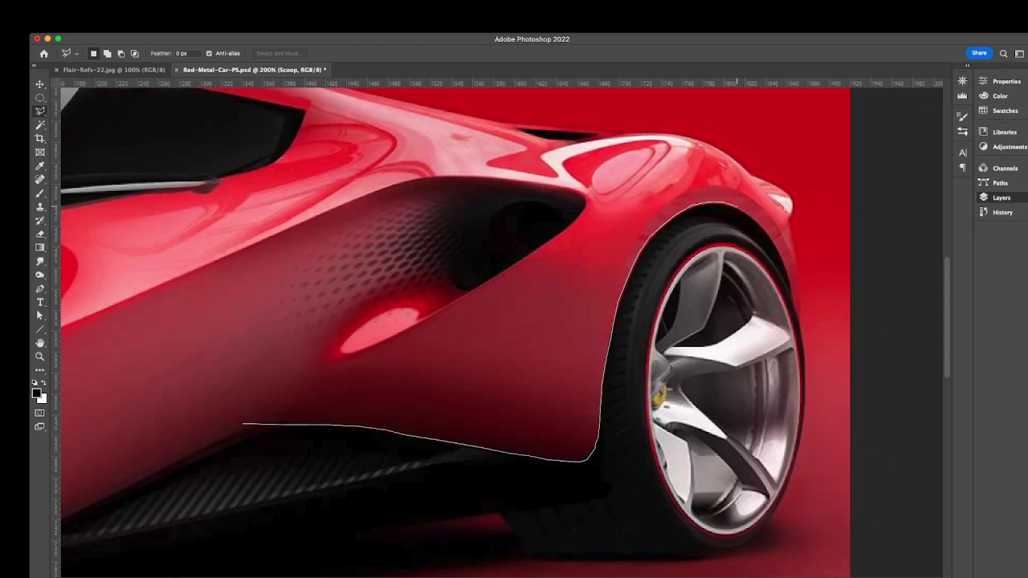
{"action": "left_click", "coordinate": [752, 215]}
{"action": "mouse_move", "coordinate": [774, 242]}
{"action": "left_mouse_down"}
{"action": "mouse_move", "coordinate": [799, 321]}
{"action": "mouse_move", "coordinate": [796, 259]}
{"action": "left_mouse_up"}
{"action": "left_click_drag", "start_coordinate": [792, 192], "coordinate": [775, 187]}
{"action": "left_click", "coordinate": [751, 176]}
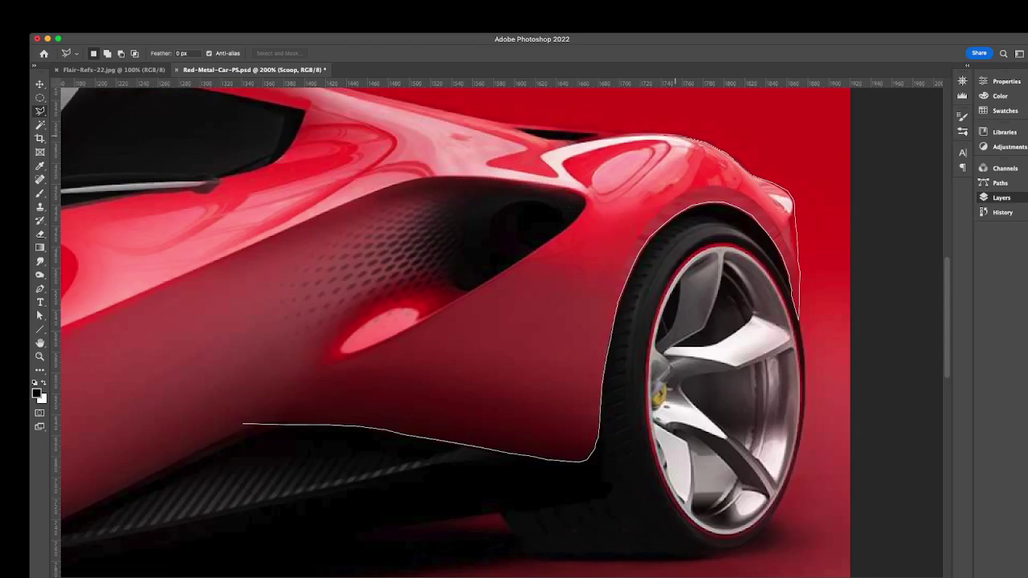
{"action": "mouse_move", "coordinate": [663, 137]}
{"action": "left_mouse_down"}
{"action": "mouse_move", "coordinate": [573, 144]}
{"action": "mouse_move", "coordinate": [515, 174]}
{"action": "left_mouse_up"}
{"action": "left_click", "coordinate": [239, 406]}
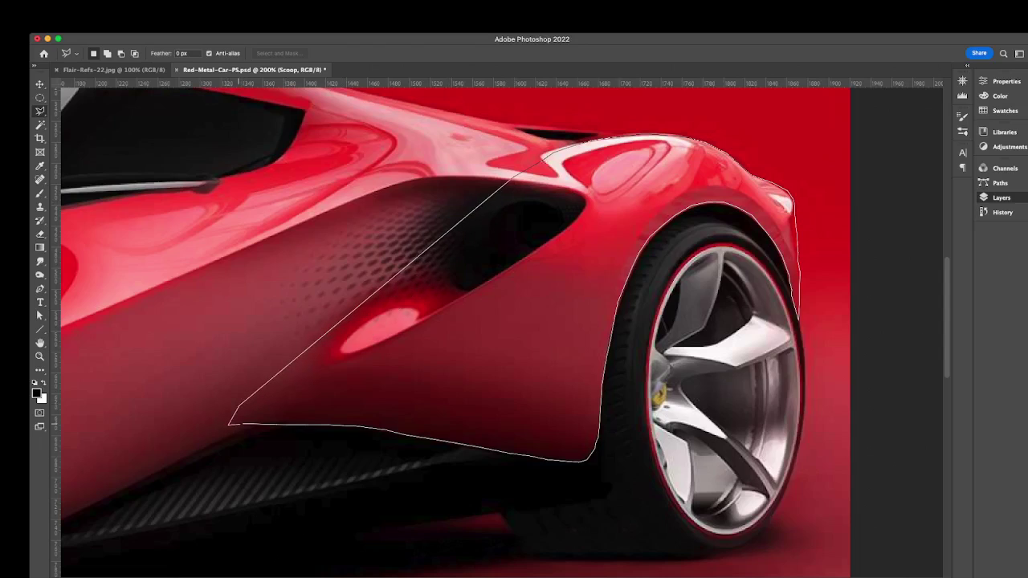
{"action": "left_click", "coordinate": [229, 423]}
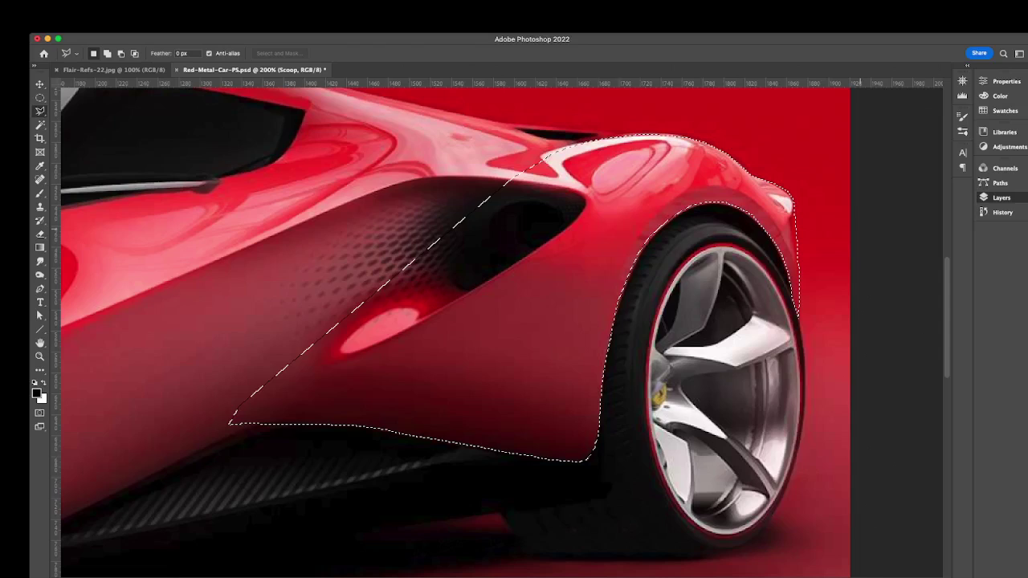
{"action": "key", "text": "super+shift+alt+n"}
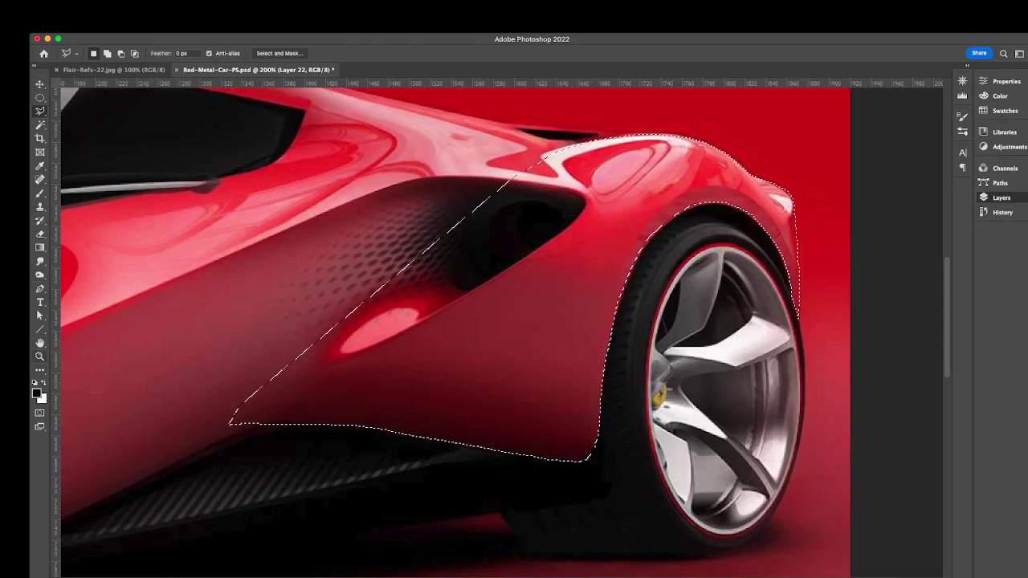
Set up a linear gradient running from very dark red through muted red to bright red for the rear fender.
{"action": "key", "text": "g"}
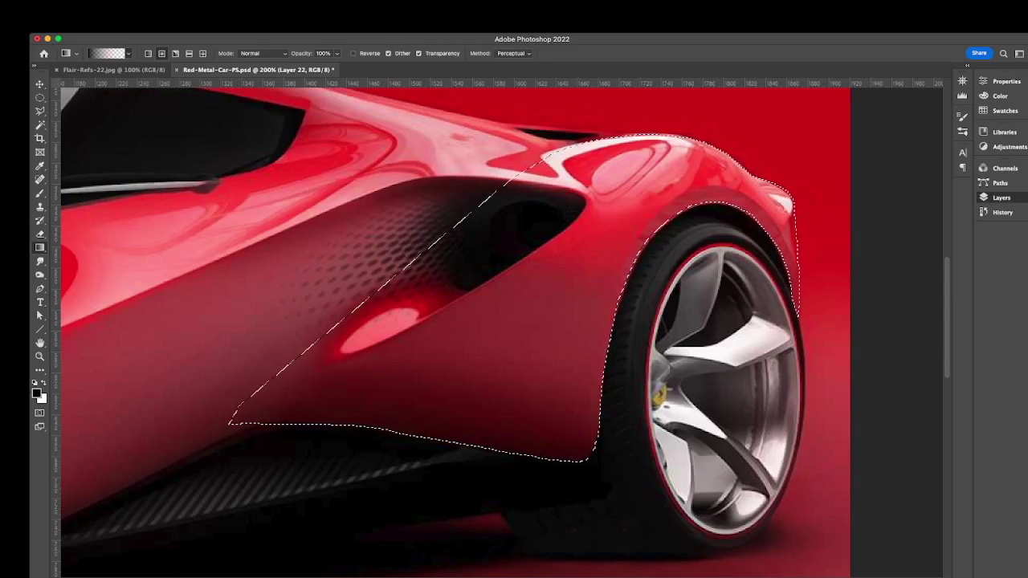
{"action": "key", "text": "."}
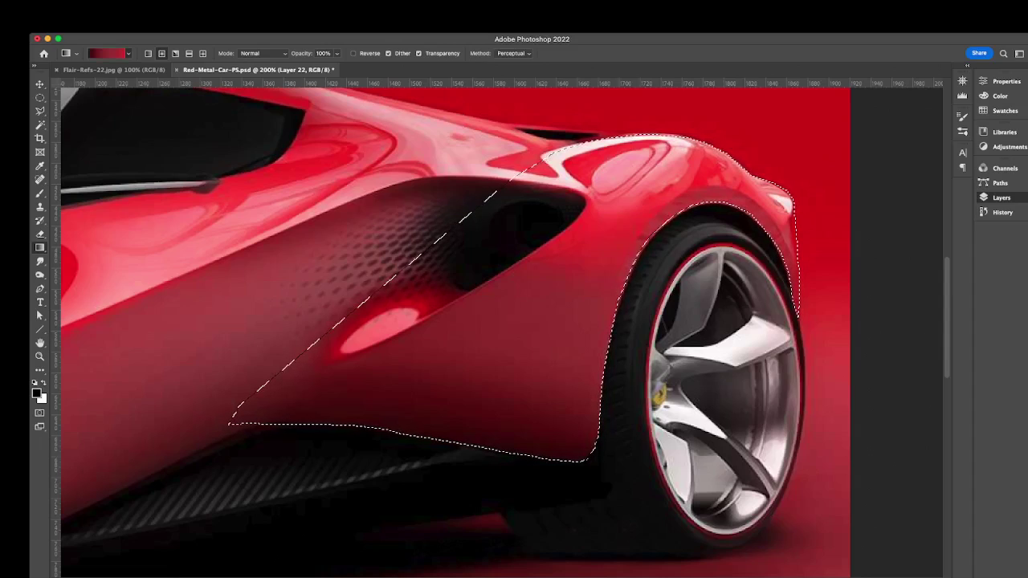
{"action": "key", "text": "i"}
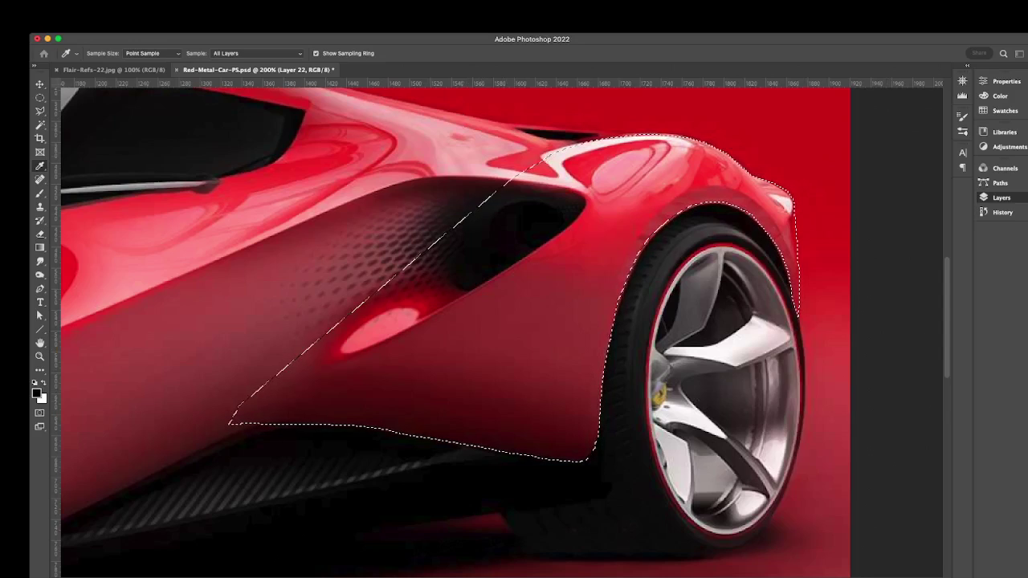
{"action": "key", "text": "g"}
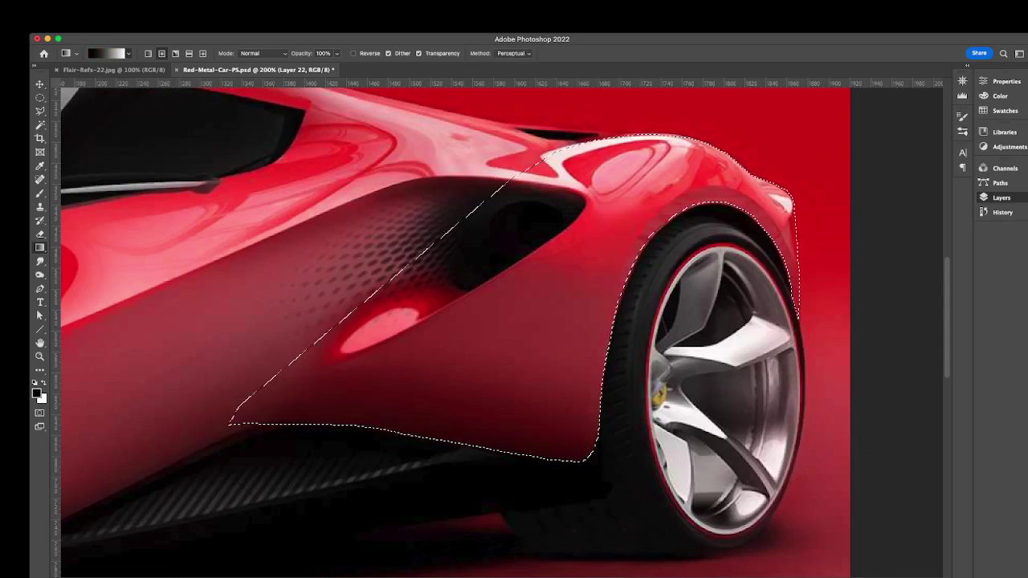
{"action": "key", "text": "i"}
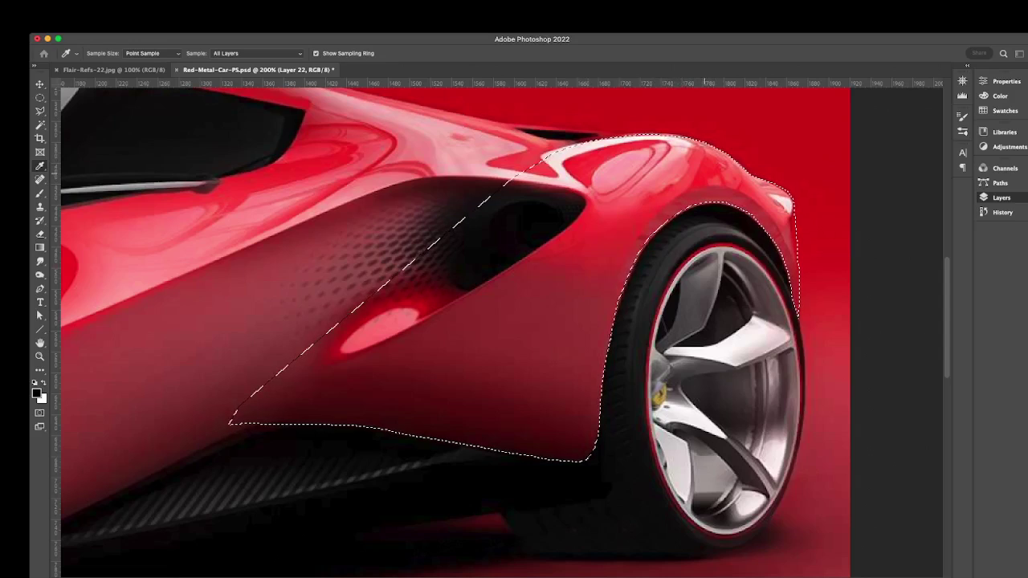
{"action": "key", "text": "g"}
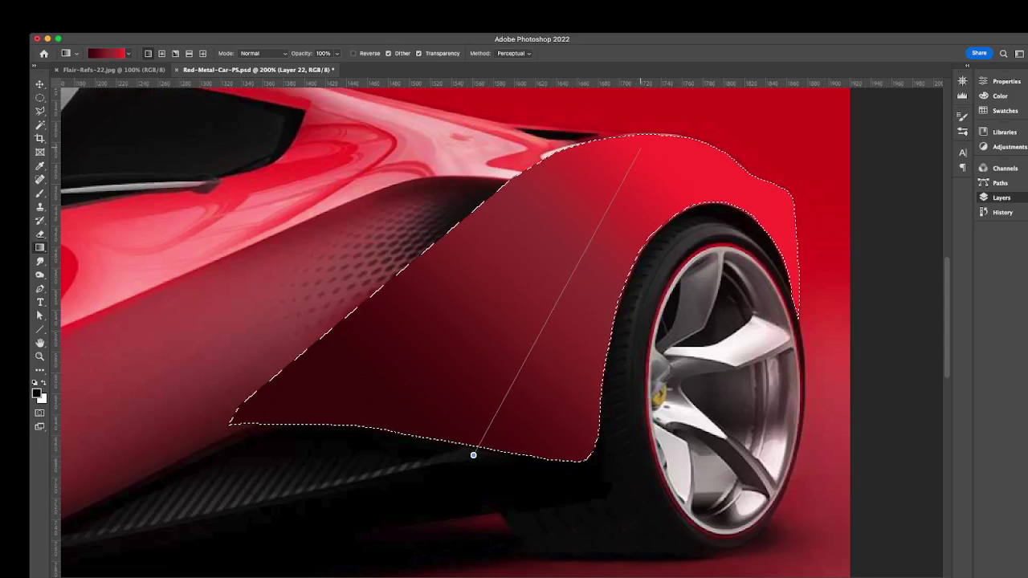
Fill the rear fender selection with the red gradient, dark along the lower body edge and bright over the wheel arch, refining its angle.
{"action": "left_click_drag", "start_coordinate": [640, 145], "coordinate": [644, 143]}
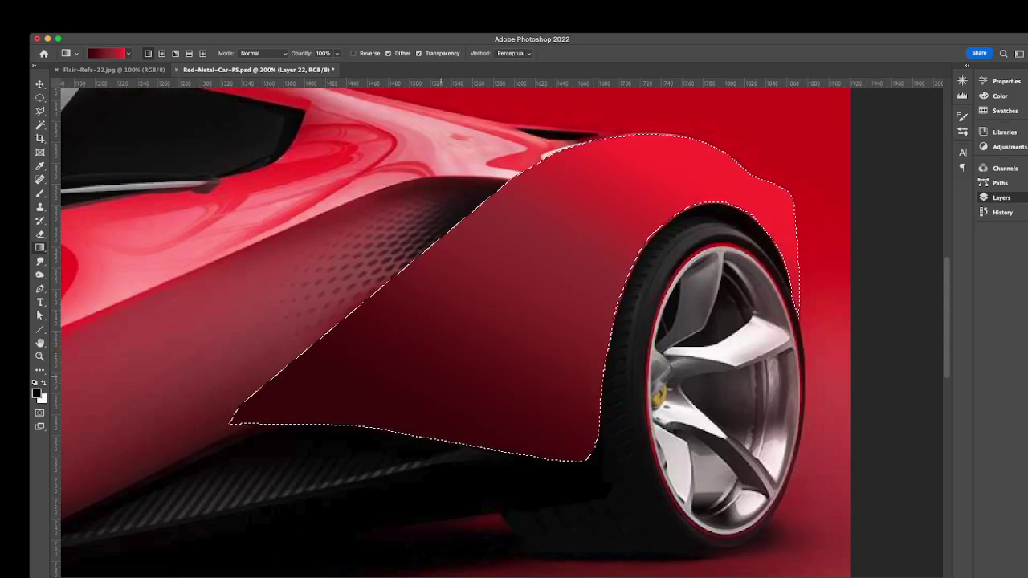
{"action": "key", "text": "i"}
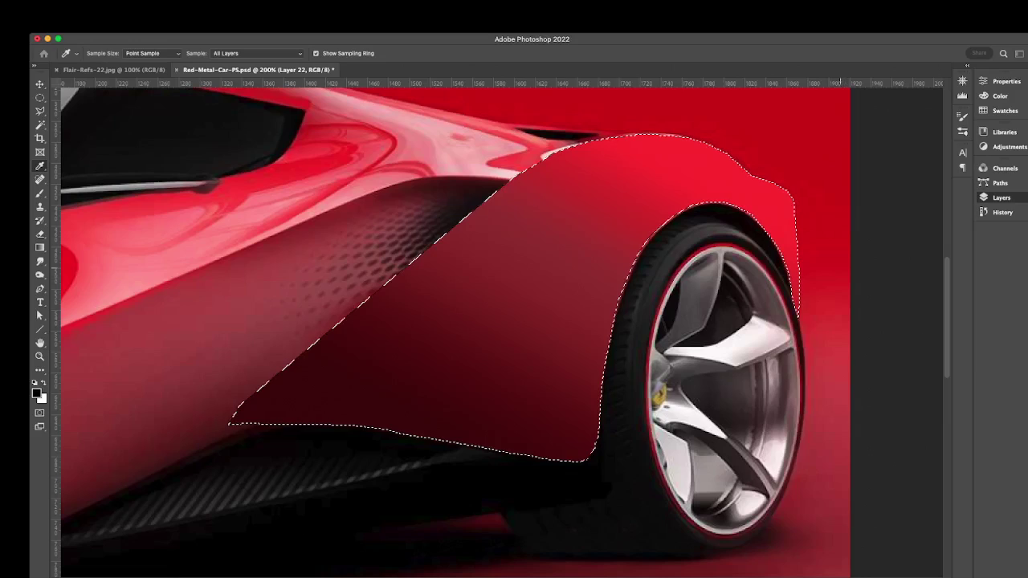
{"action": "key", "text": "g"}
{"action": "left_click_drag", "start_coordinate": [442, 442], "coordinate": [610, 189]}
{"action": "left_click_drag", "start_coordinate": [470, 443], "coordinate": [554, 192]}
{"action": "left_click_drag", "start_coordinate": [491, 448], "coordinate": [522, 183]}
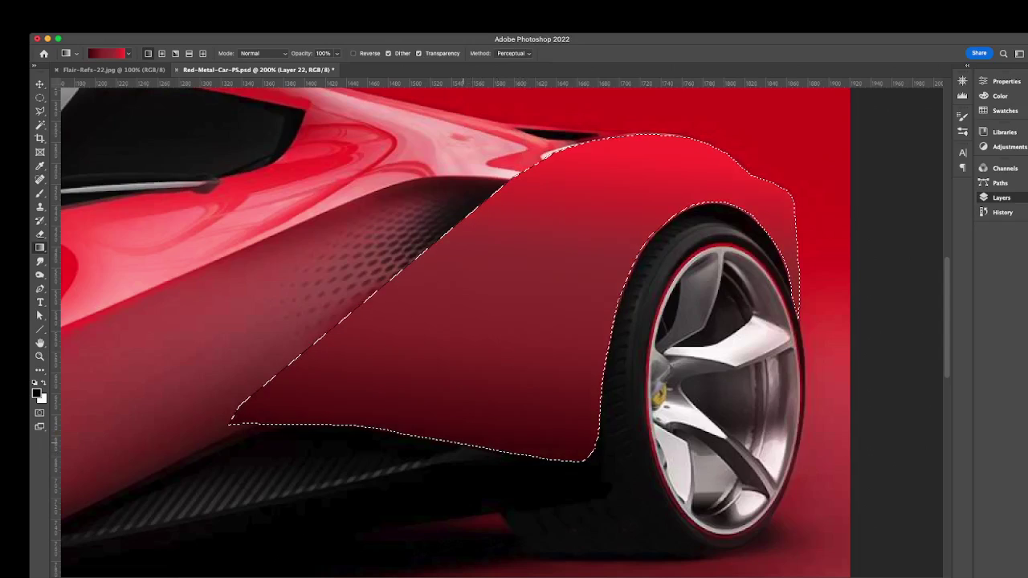
{"action": "left_click_drag", "start_coordinate": [463, 444], "coordinate": [543, 159]}
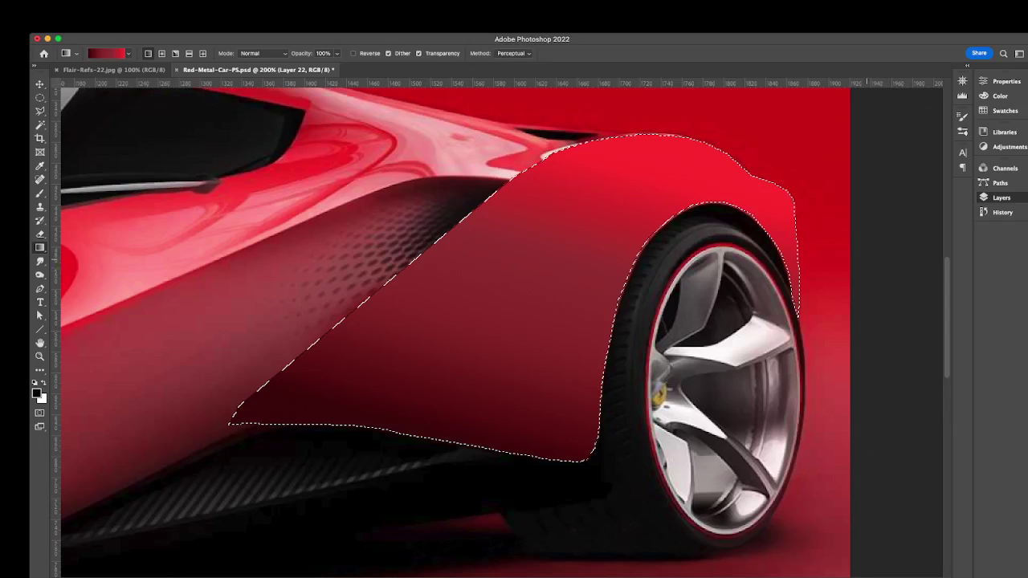
Compare the fender's gradient fill with the original bodywork by switching Layer 22's visibility.
{"action": "key", "text": "super+comma"}
{"action": "key", "text": "super+comma"}
{"action": "key", "text": "super+comma"}
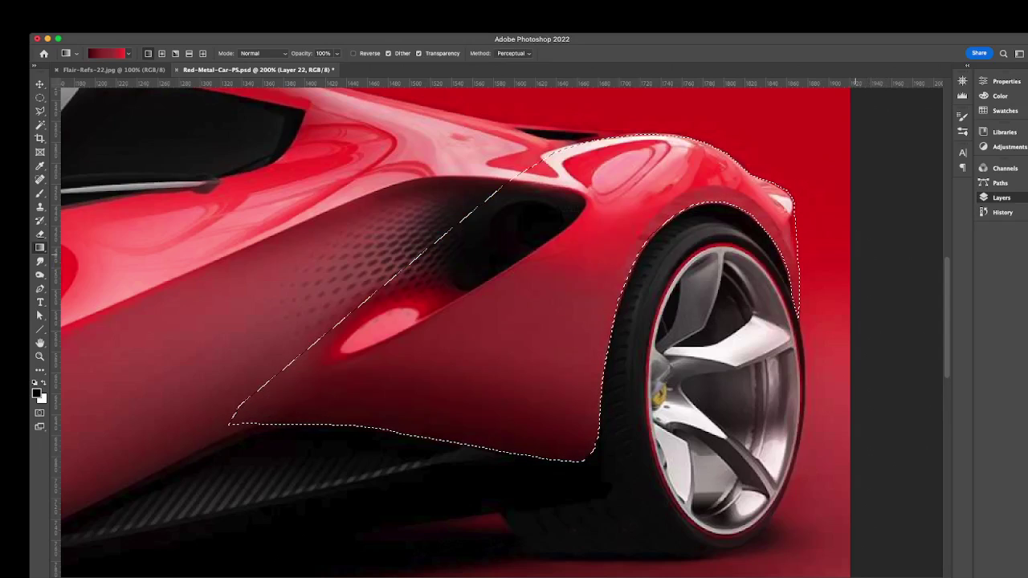
{"action": "key", "text": "ctrl+comma"}
{"action": "key", "text": "ctrl+comma"}
{"action": "key", "text": "ctrl+comma"}
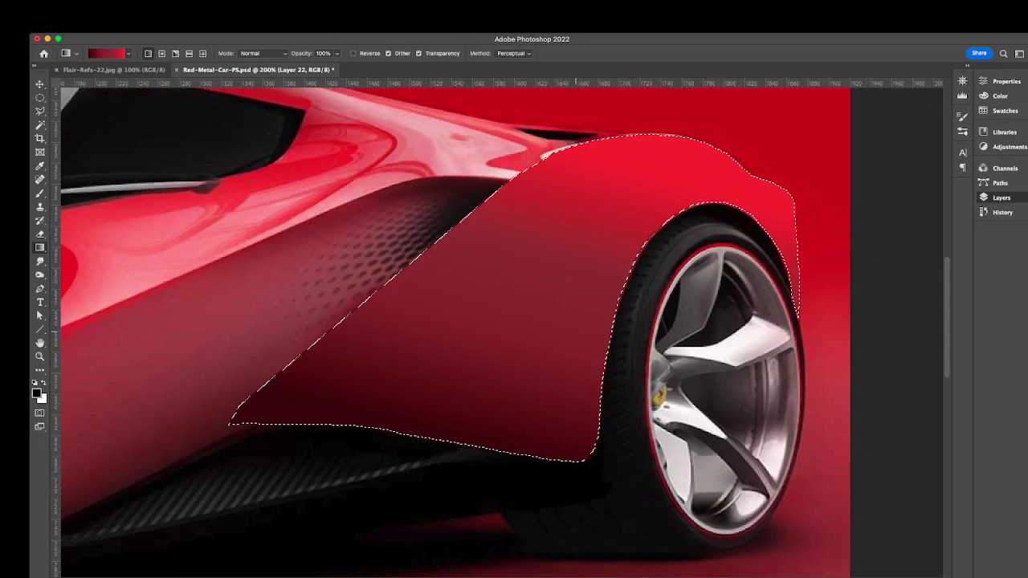
{"action": "key", "text": "ctrl+comma"}
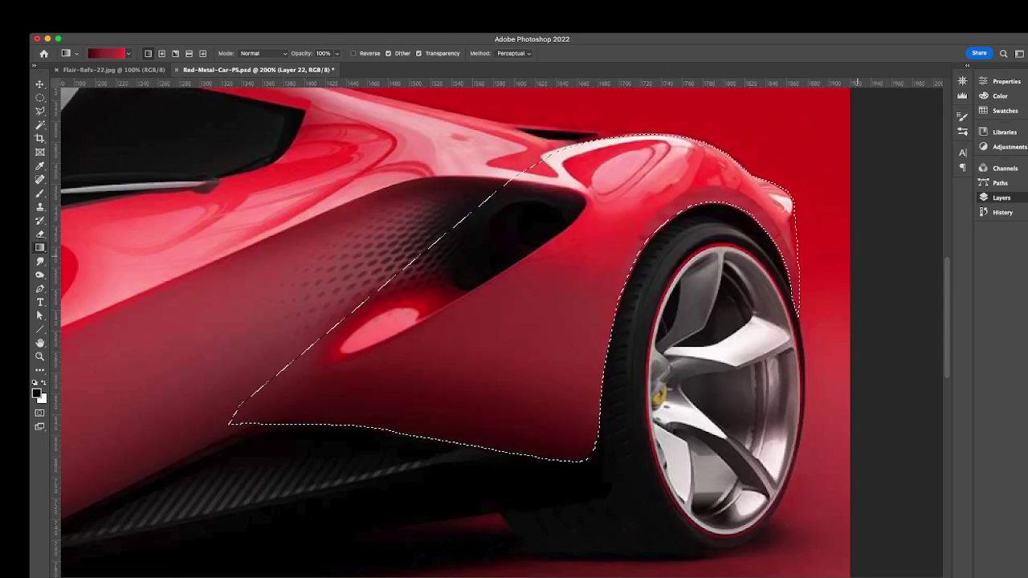
{"action": "key", "text": "ctrl+comma"}
{"action": "key", "text": "ctrl+comma"}
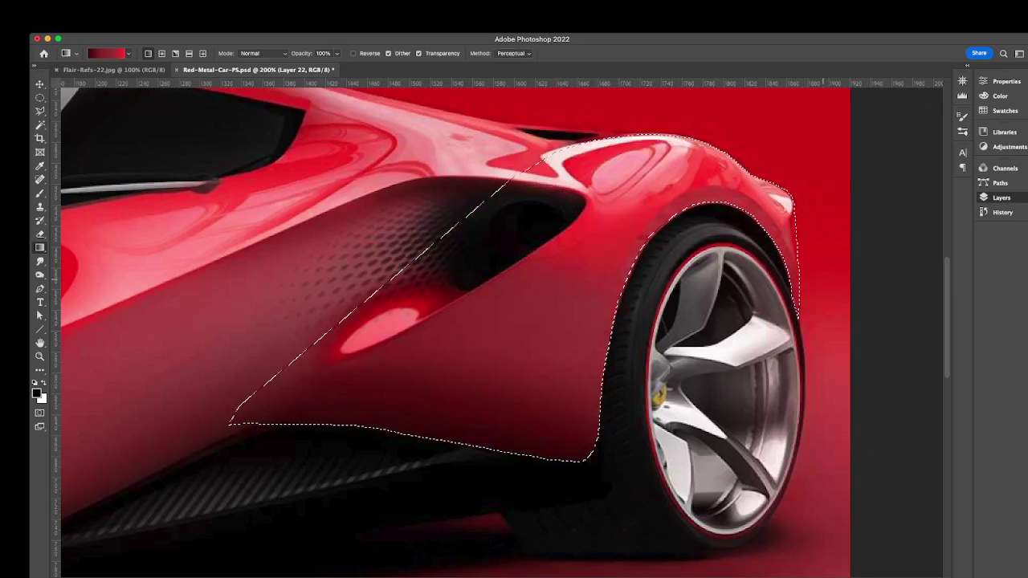
{"action": "key", "text": "ctrl+comma"}
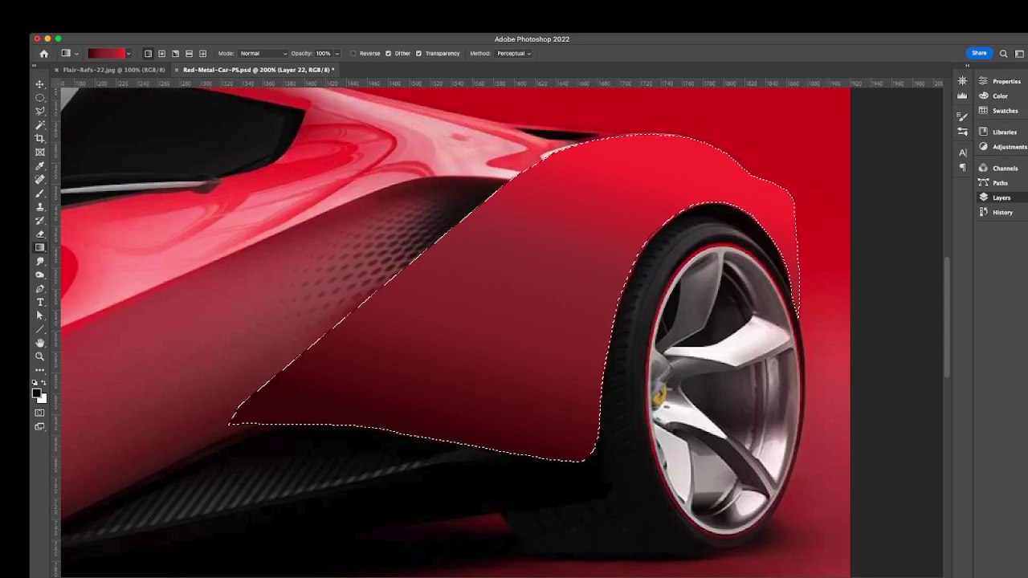
Redraw the red gradient across the Layer 22 fender selection, running from the lower body edge up toward the wheel arch.
{"action": "key", "text": "i"}
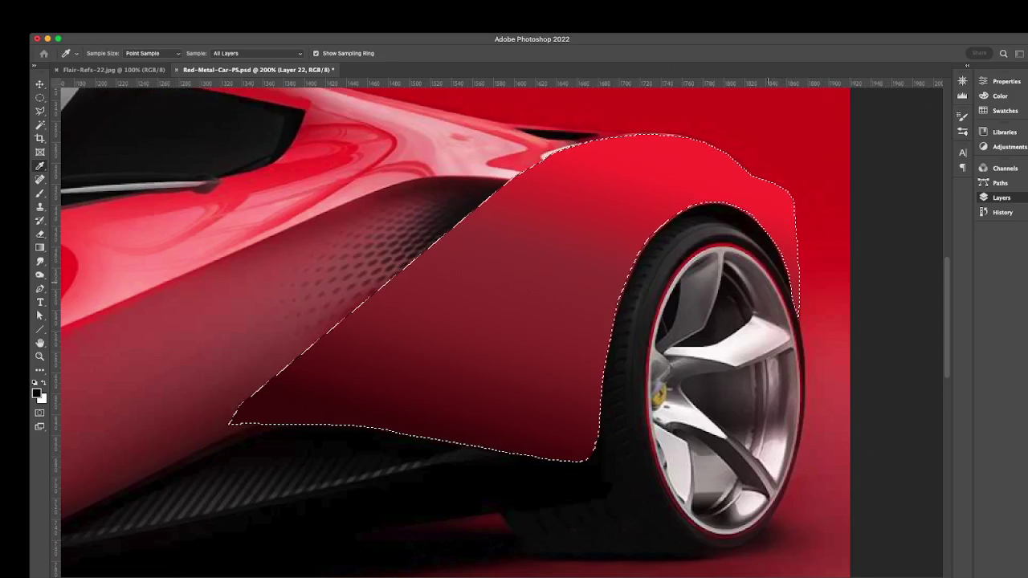
{"action": "key", "text": "g"}
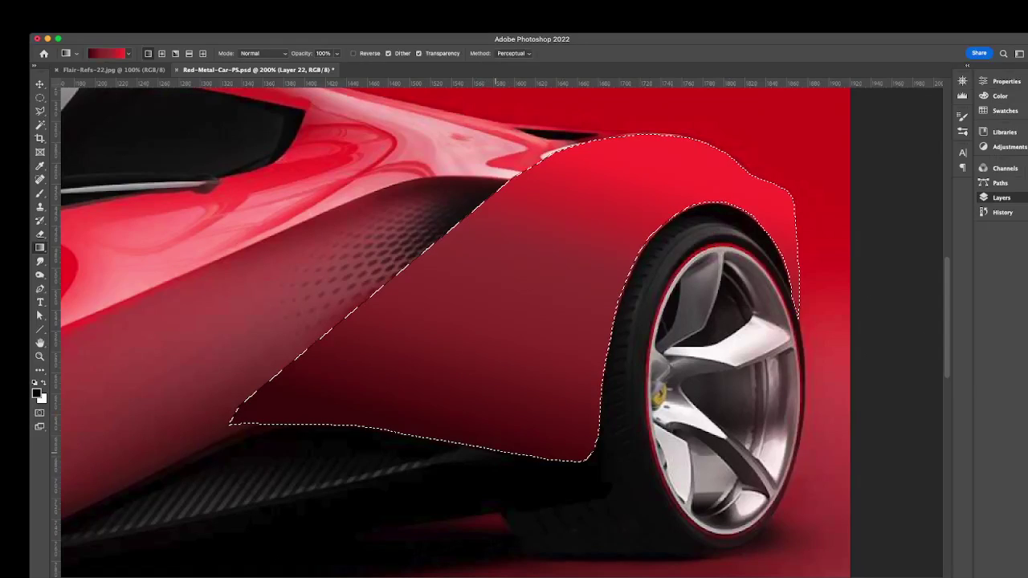
{"action": "left_click_drag", "start_coordinate": [496, 453], "coordinate": [565, 153]}
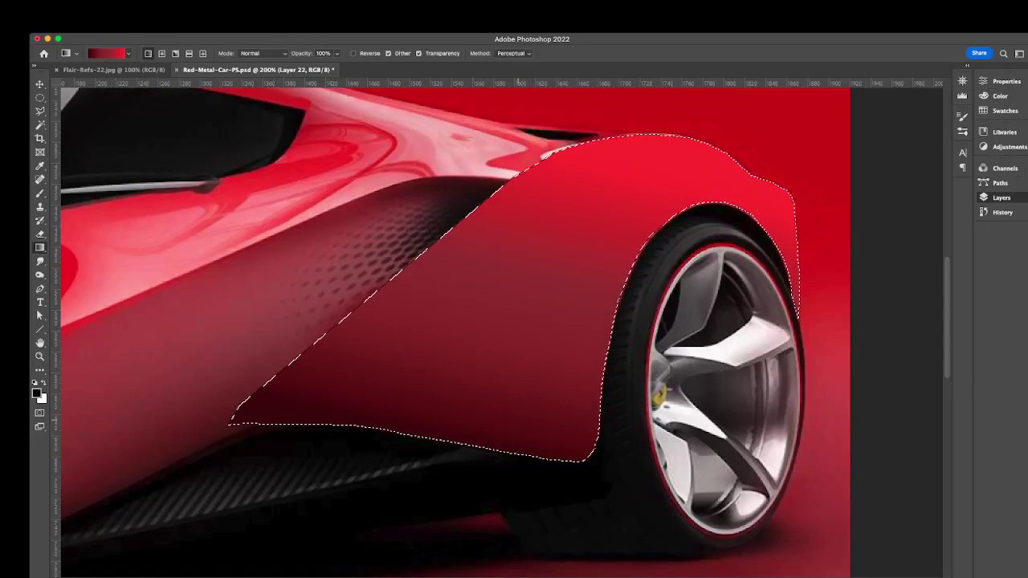
{"action": "key", "text": "super+z"}
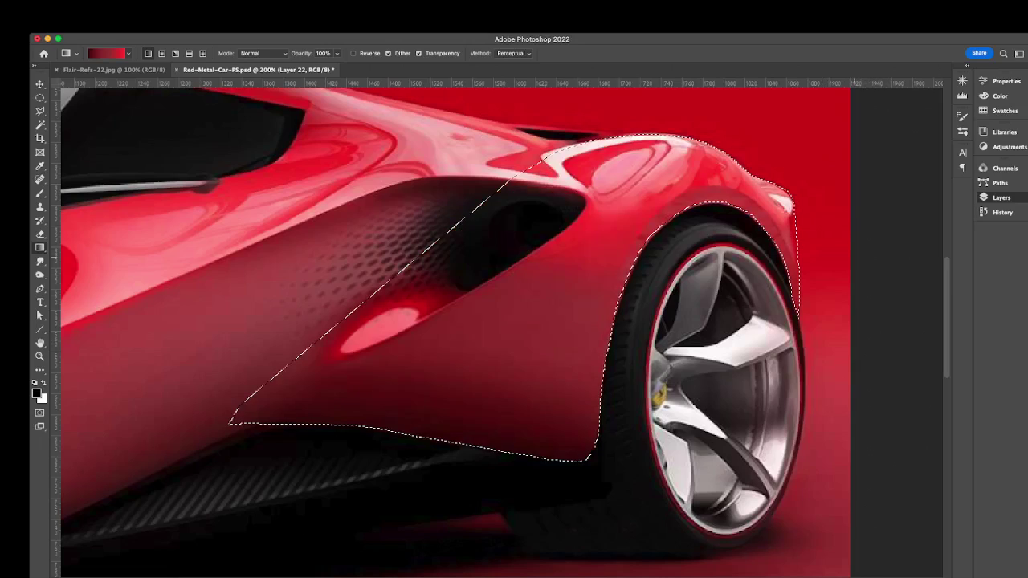
{"action": "key", "text": "shift+super+z"}
{"action": "key", "text": "super+z"}
{"action": "key", "text": "super+shift+z"}
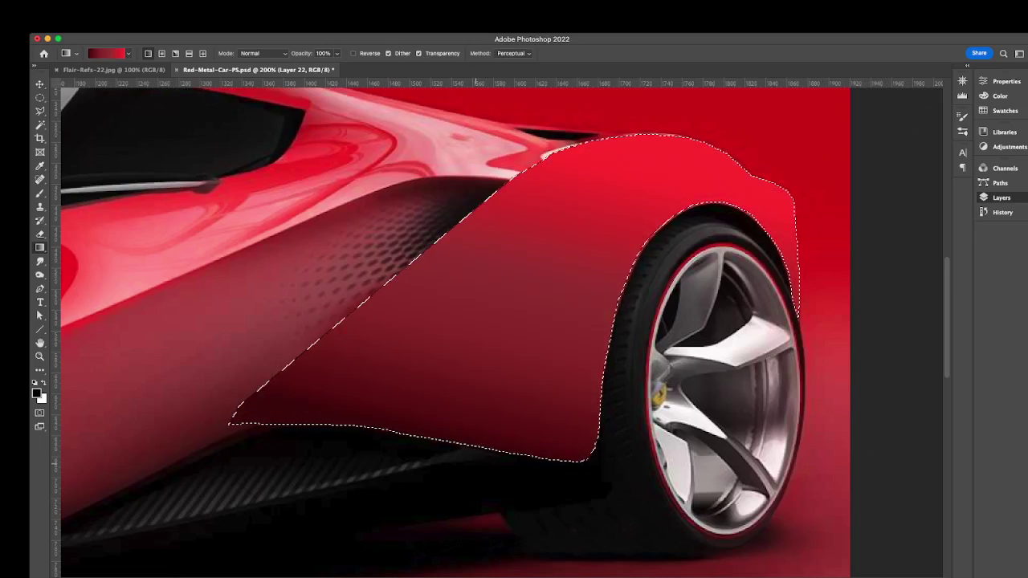
{"action": "left_click_drag", "start_coordinate": [490, 453], "coordinate": [554, 158]}
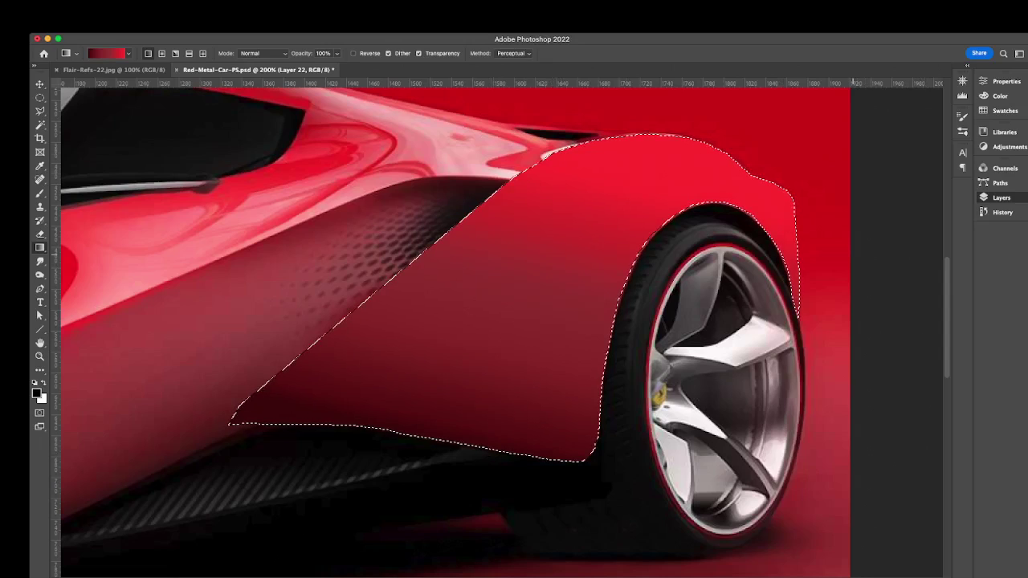
Compare the Layer 22 fender fill with the original bodywork, make Layer 16 active and drop the selection.
{"action": "key", "text": "super+z"}
{"action": "key", "text": "super+shift+z"}
{"action": "key", "text": "super+z"}
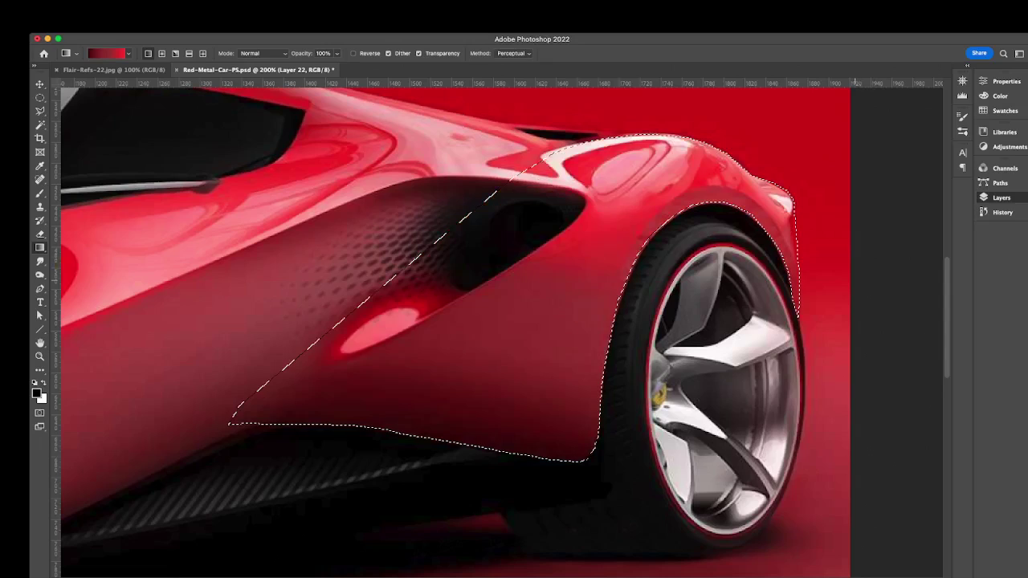
{"action": "key", "text": "super+z"}
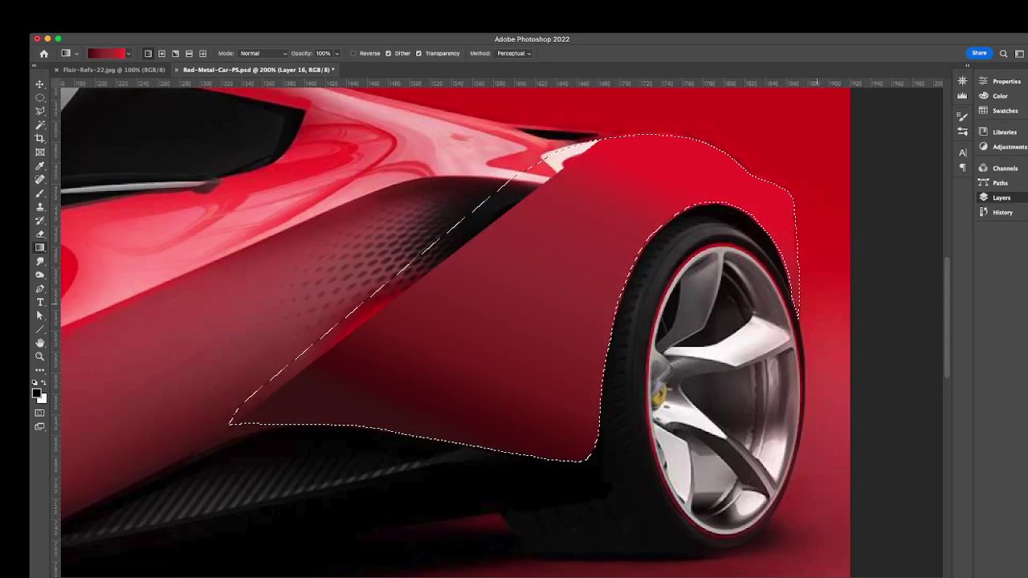
{"action": "key", "text": "super+d"}
{"action": "key", "text": "super+comma"}
{"action": "key", "text": "super+comma"}
{"action": "key", "text": "super+comma"}
{"action": "key", "text": "super+comma"}
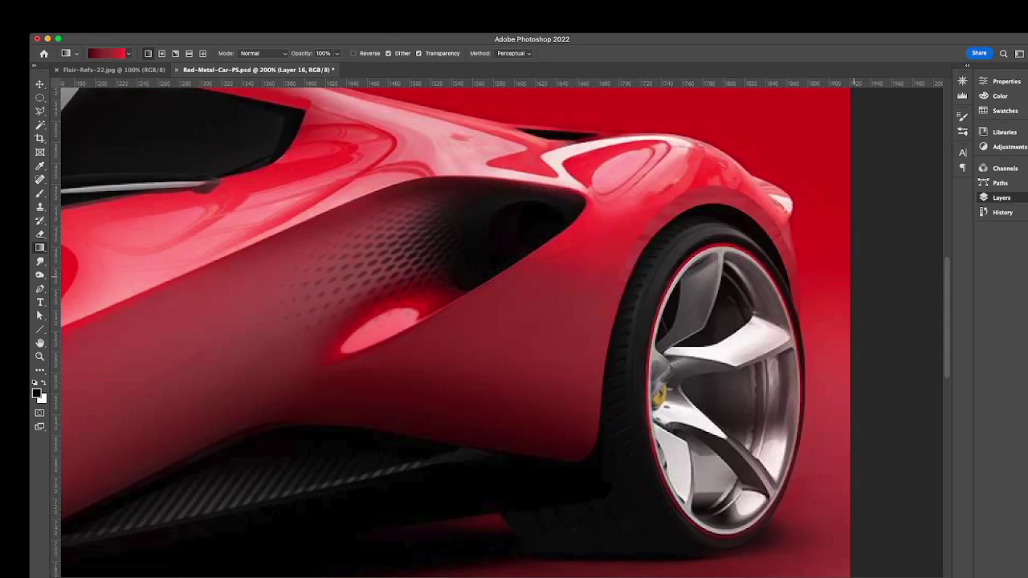
Compare the Layer 22 fender with the Layer 16 version, and show the rebuilt scoop shapes over it.
{"action": "key", "text": "super+z"}
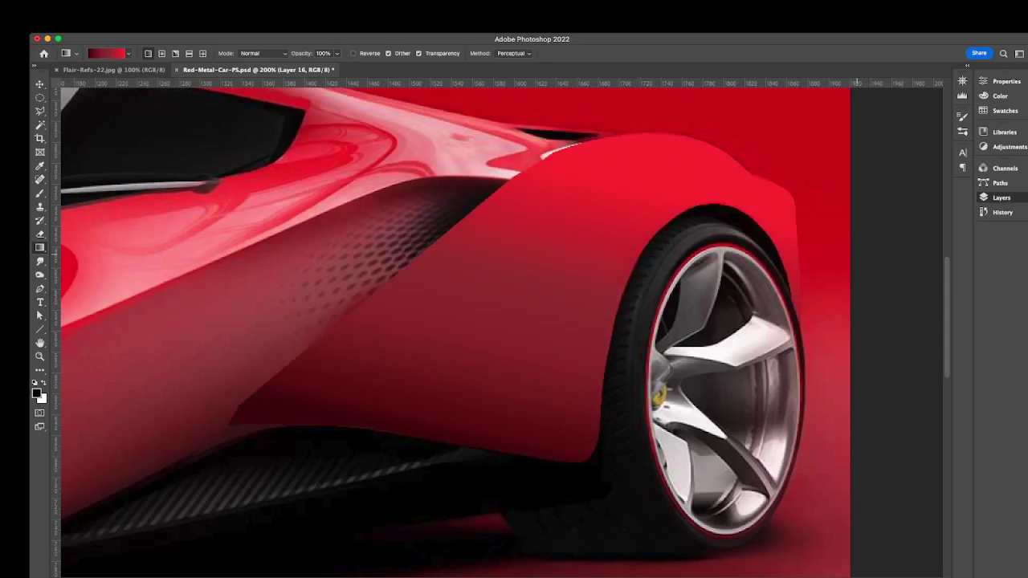
{"action": "key", "text": "super+shift+z"}
{"action": "key", "text": "super+z"}
{"action": "key", "text": "super+shift+z"}
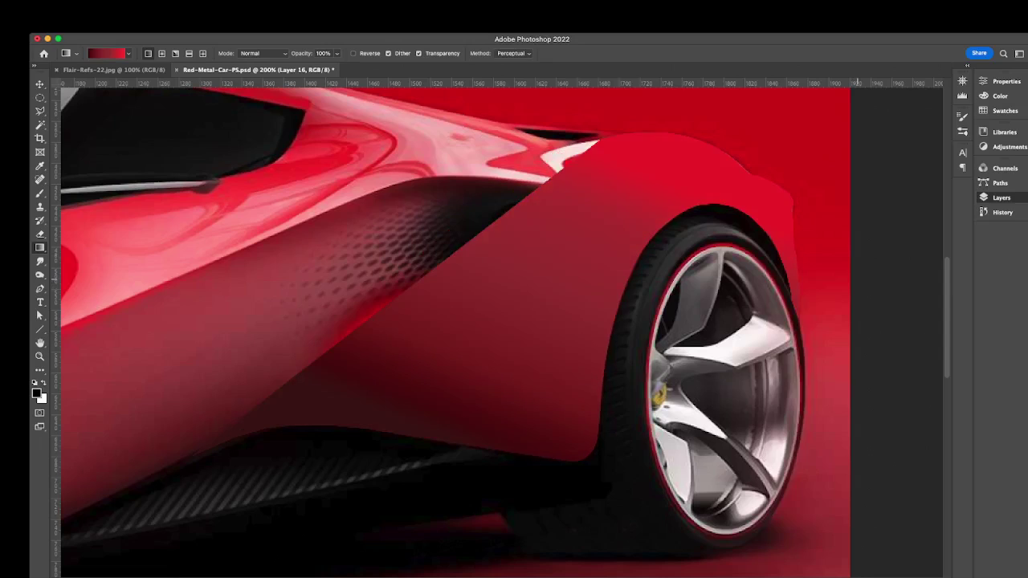
{"action": "key", "text": "super+z"}
{"action": "key", "text": "super+shift+z"}
{"action": "key", "text": "super+z"}
{"action": "key", "text": "super+shift+z"}
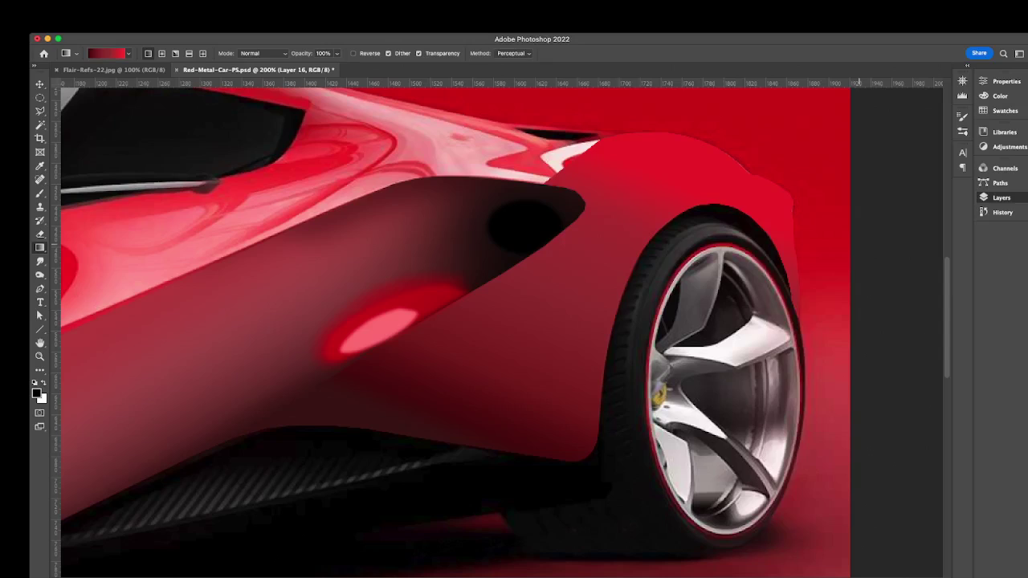
Load the Layer 16 fender outline as a selection and fill it with the red gradient, dark at the lower edge and bright over the wheel arch.
{"action": "key", "text": "super+shift+z"}
{"action": "key", "text": "super+z"}
{"action": "key", "text": "super+z"}
{"action": "key", "text": "super+z"}
{"action": "key", "text": "super+shift+z"}
{"action": "key", "text": "super+z"}
{"action": "key", "text": "super+z"}
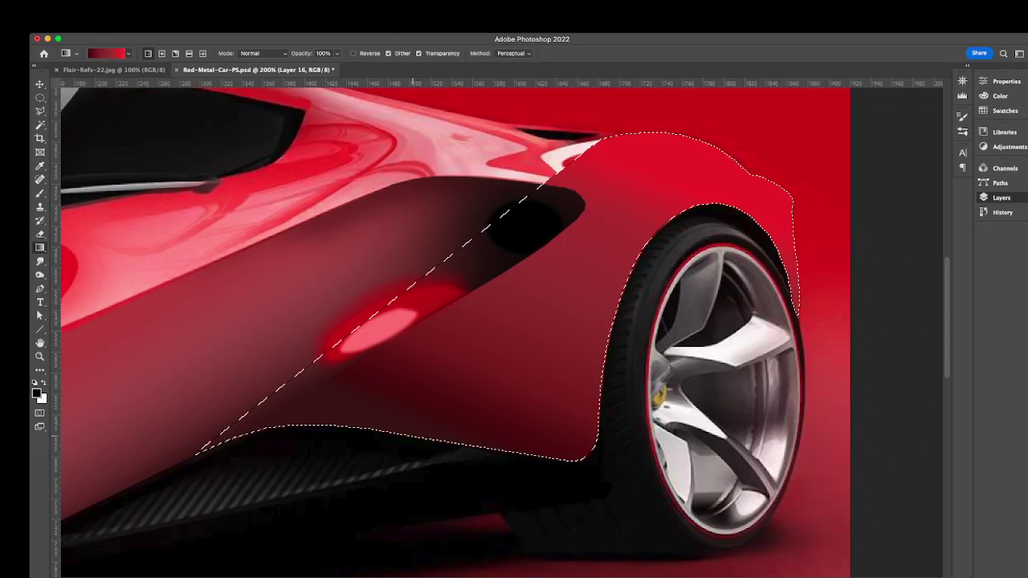
{"action": "left_click_drag", "start_coordinate": [413, 438], "coordinate": [585, 198]}
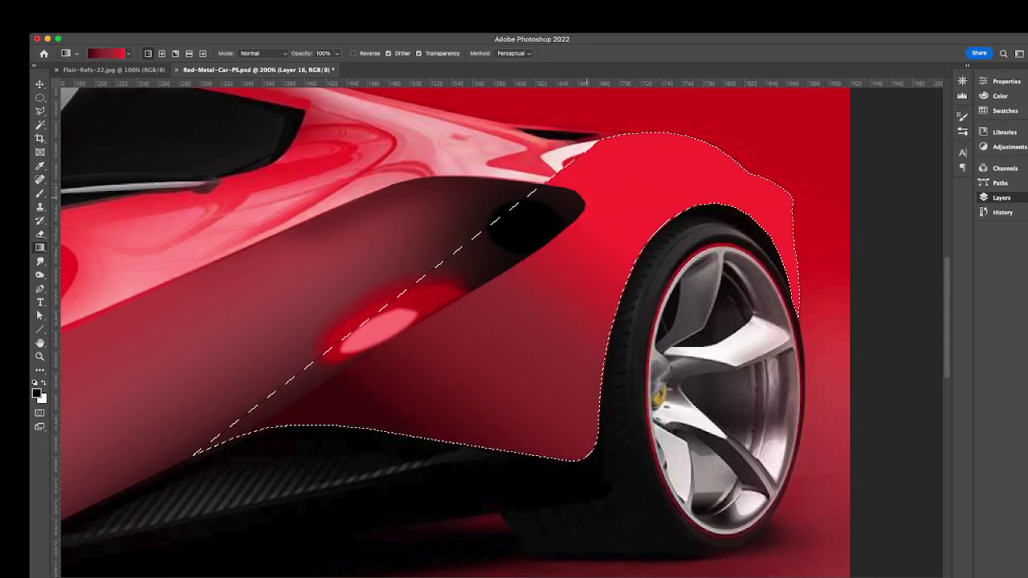
{"action": "left_click_drag", "start_coordinate": [491, 443], "coordinate": [526, 193]}
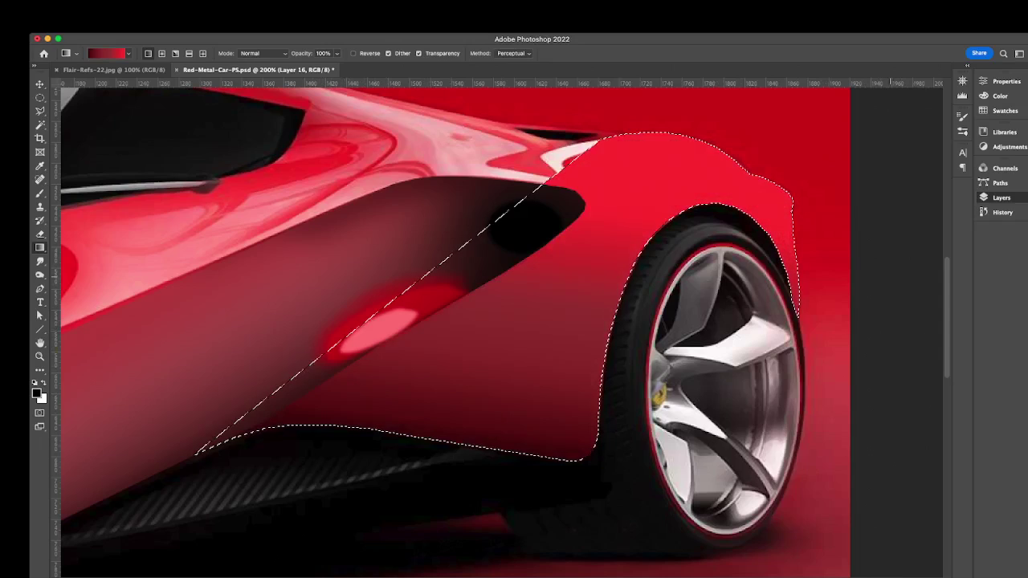
Sample the dark red near the fender's front lower corner, blend that corner into the side panel with a soft brush at 12% flow, and deselect.
{"action": "key", "text": "b"}
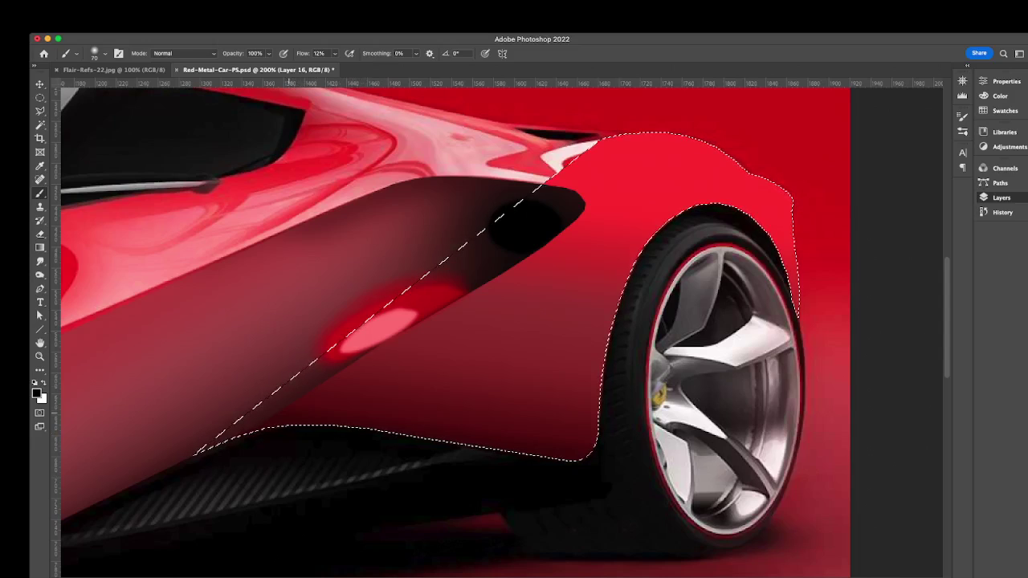
{"action": "left_click", "coordinate": [282, 406], "text": "alt"}
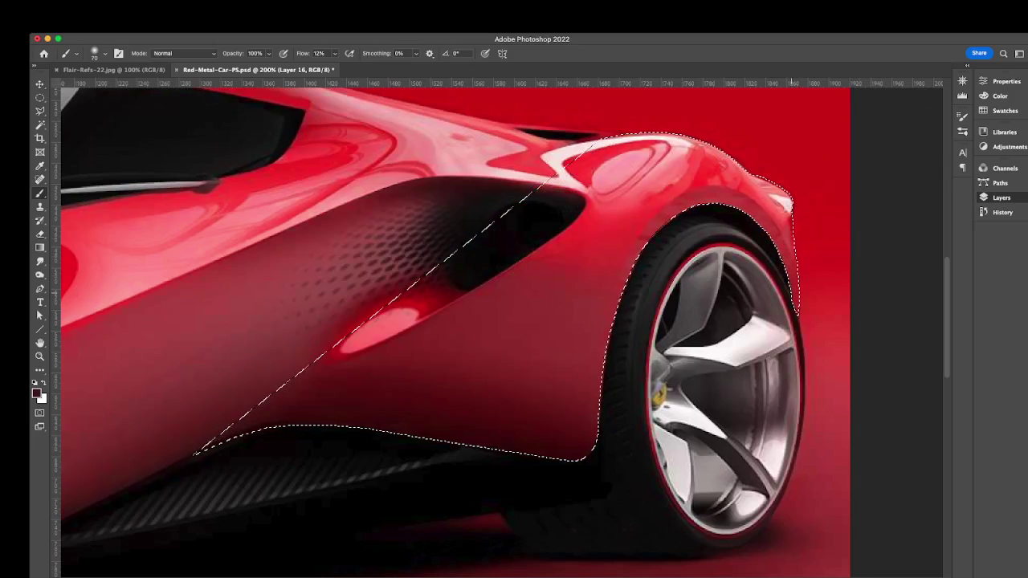
{"action": "key", "text": "super+d"}
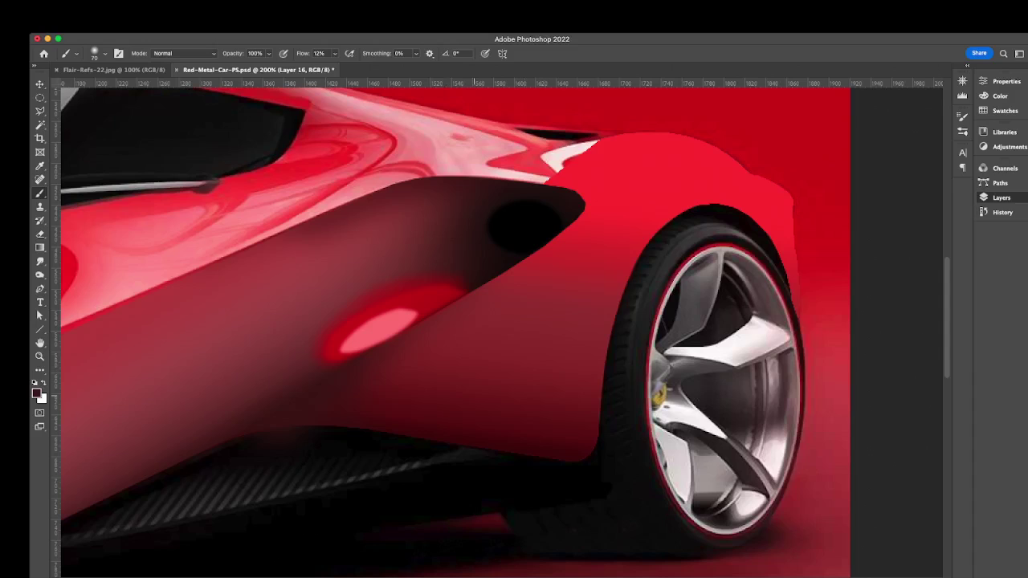
Review the rebuilt rear fender and scoop in the context of the whole car.
{"action": "key", "text": "super+minus"}
{"action": "key", "text": "super+minus"}
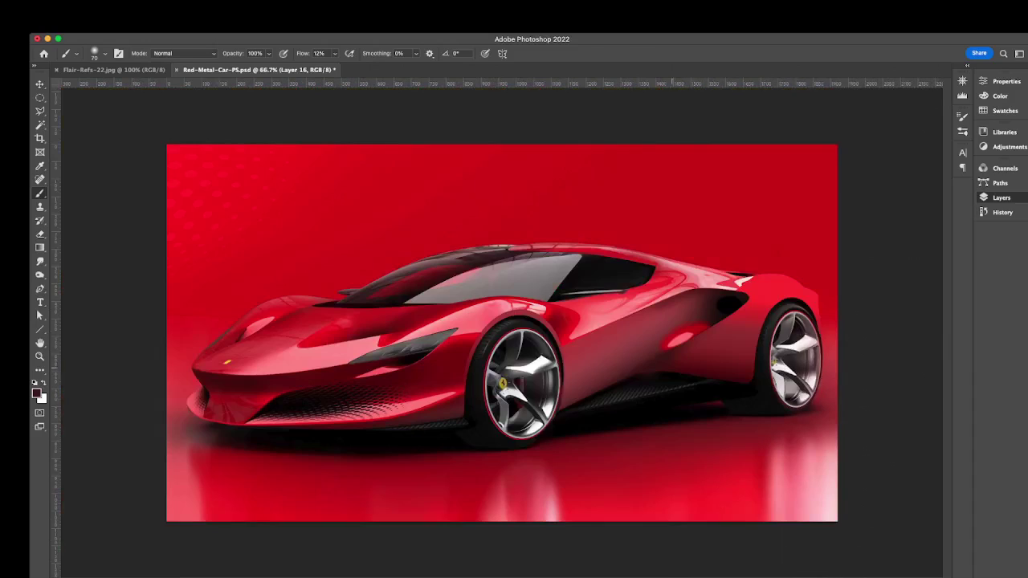
{"action": "key", "text": "super+plus"}
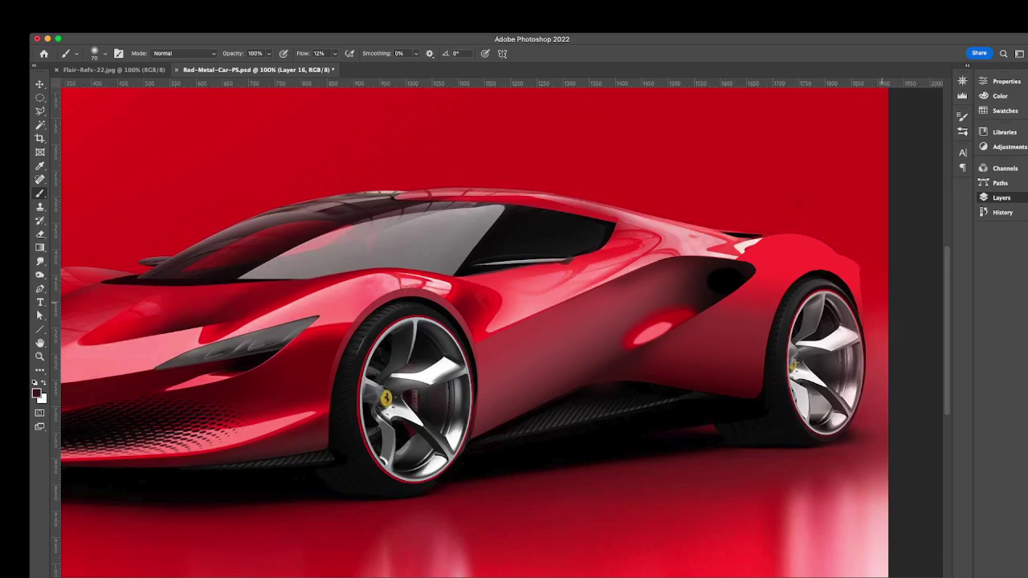
{"action": "left_click_drag", "start_coordinate": [869, 342], "coordinate": [759, 314]}
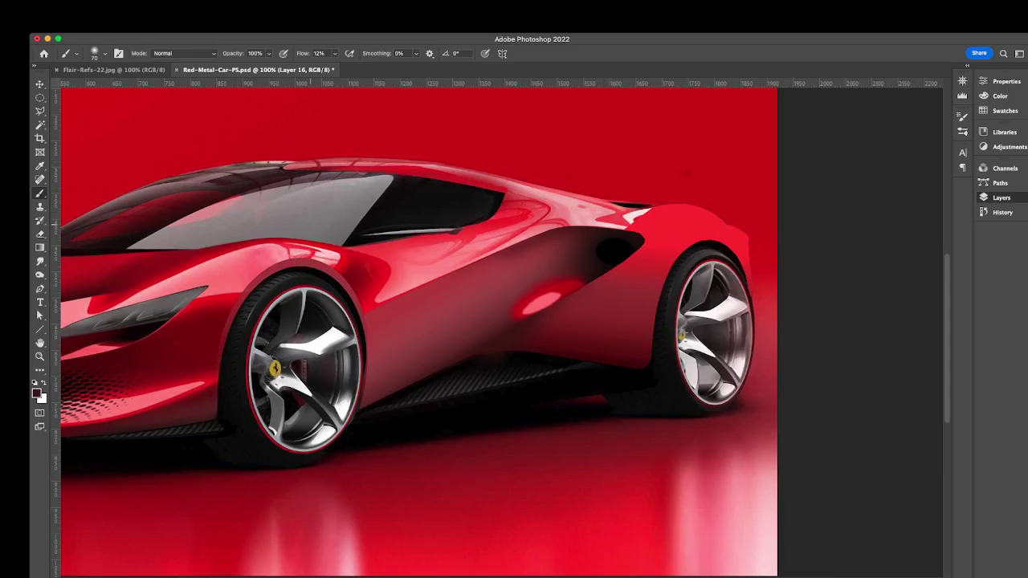
{"action": "left_click_drag", "start_coordinate": [310, 224], "coordinate": [409, 216]}
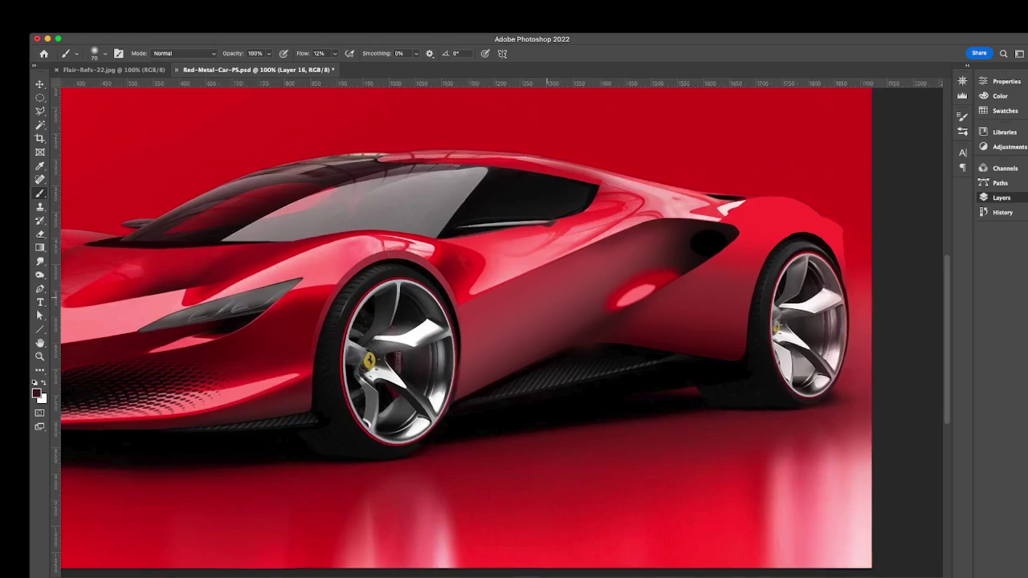
{"action": "scroll", "coordinate": [486, 321], "scroll_direction": "right", "scroll_amount": 3}
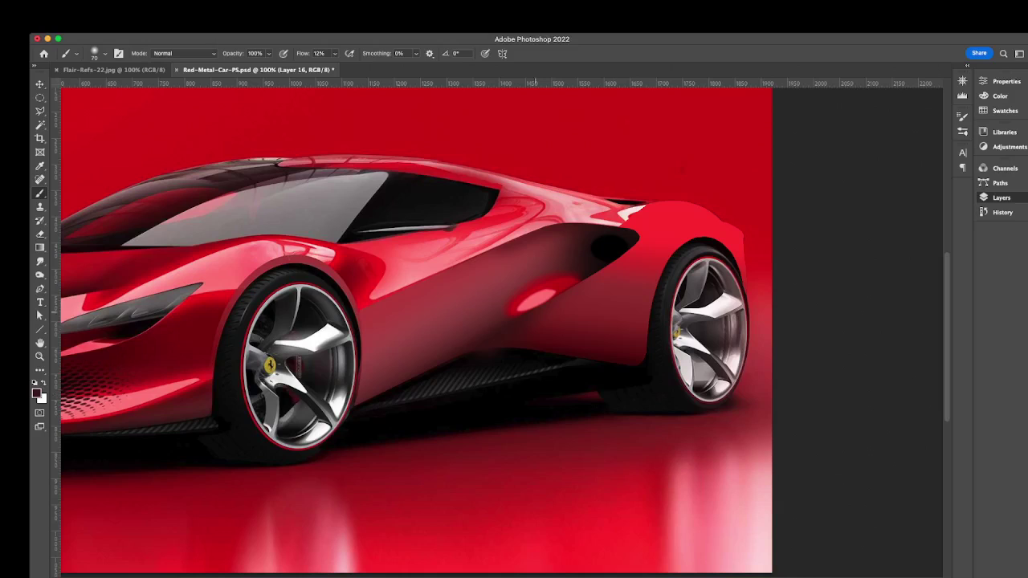
{"action": "left_click_drag", "start_coordinate": [530, 329], "coordinate": [607, 315]}
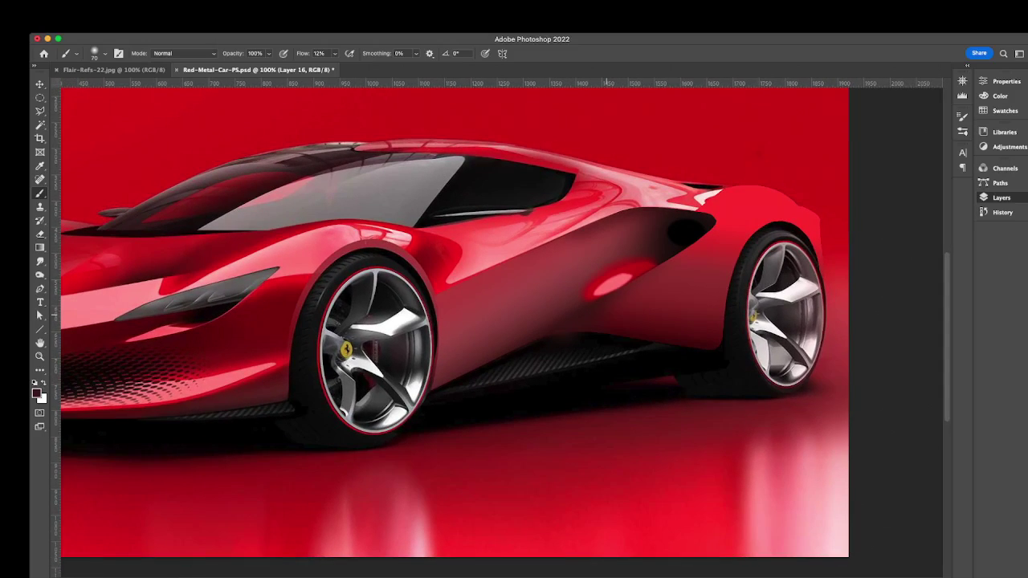